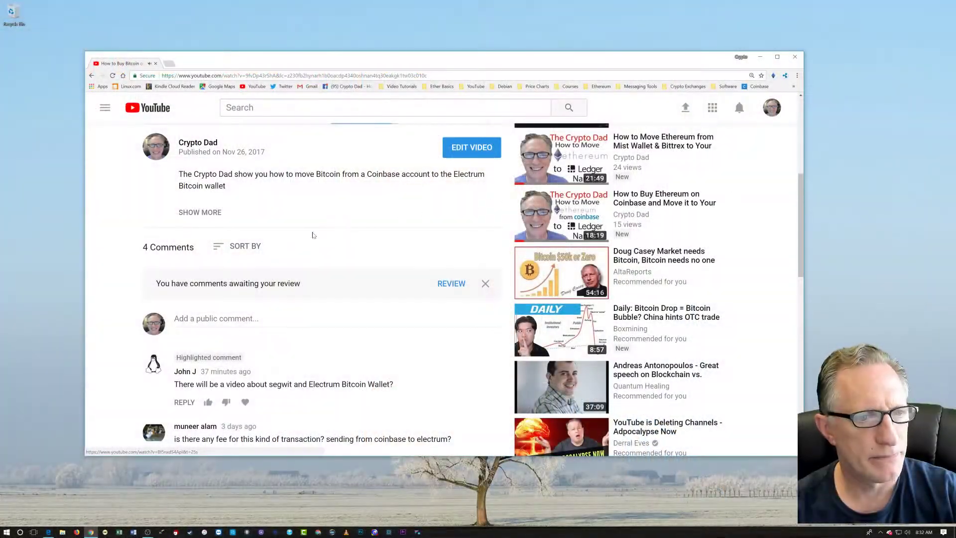
Step: Pause the Coinbase-to-Electrum video and scroll down to the comment asking about SegWit
scroll(330, 313, "up", 4)
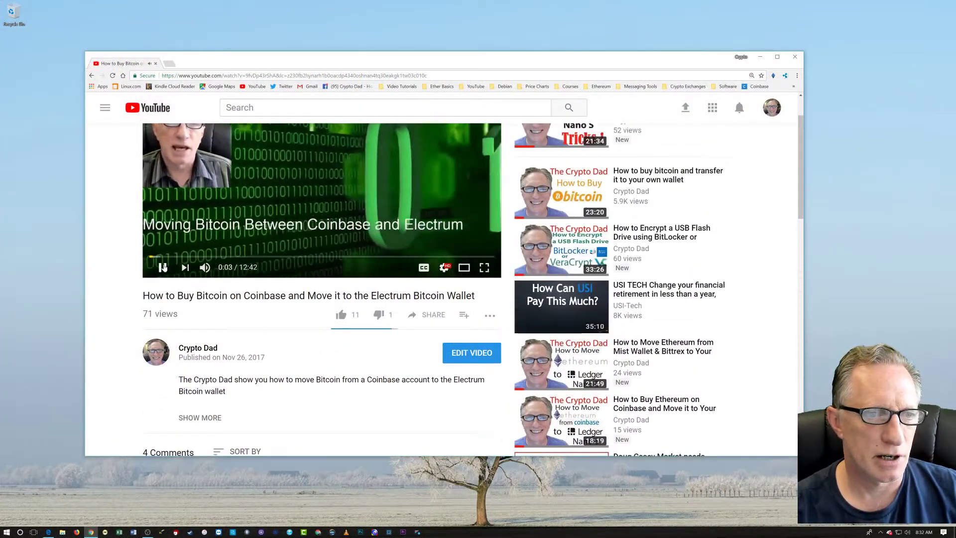
left_click(163, 267)
scroll(430, 338, "down", 2)
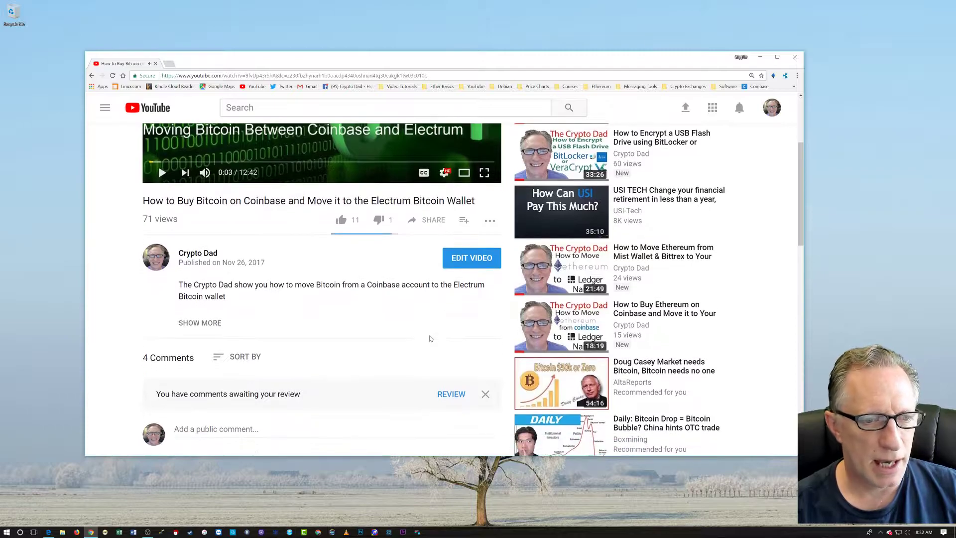
scroll(431, 338, "down", 3)
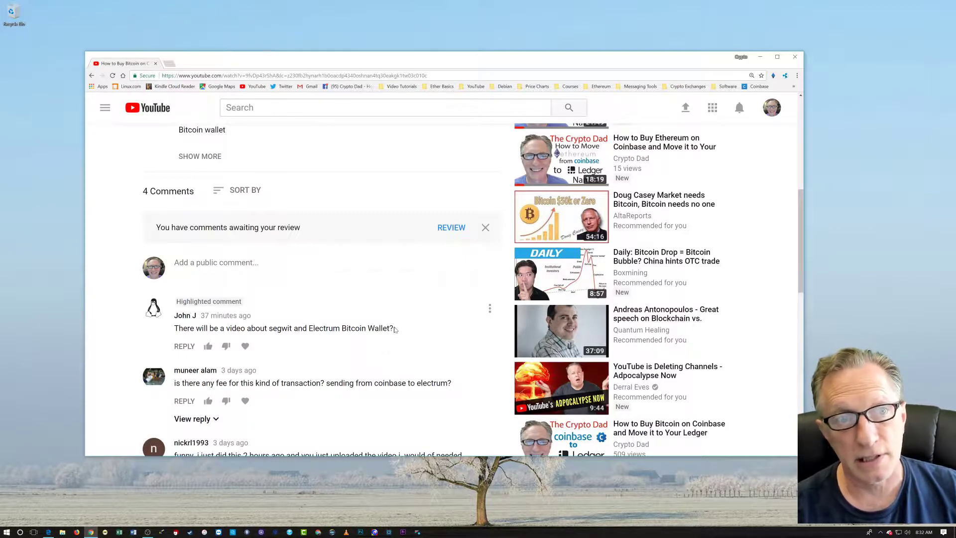
Step: Minimize Chrome, launch Electrum and unlock the CryptoDad wallet with its password
left_click(759, 58)
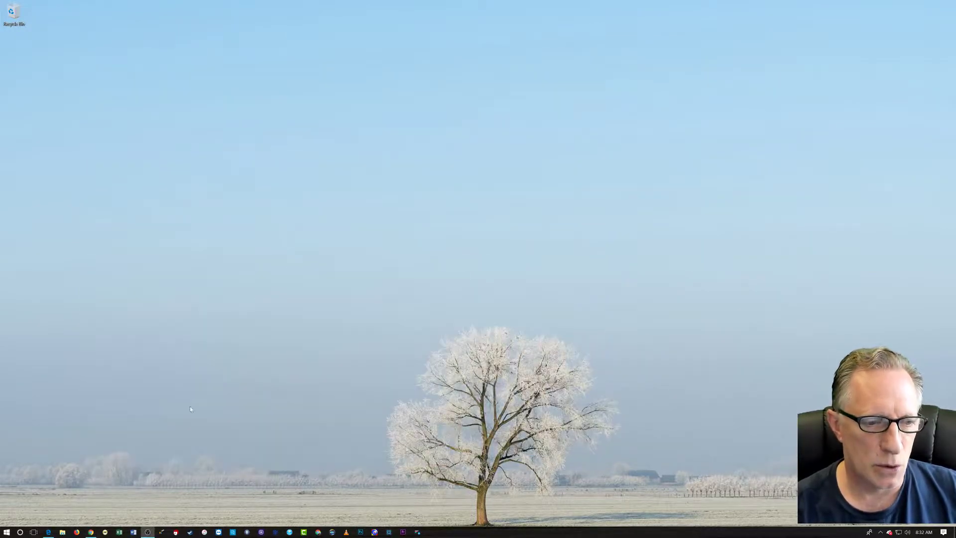
left_click(289, 532)
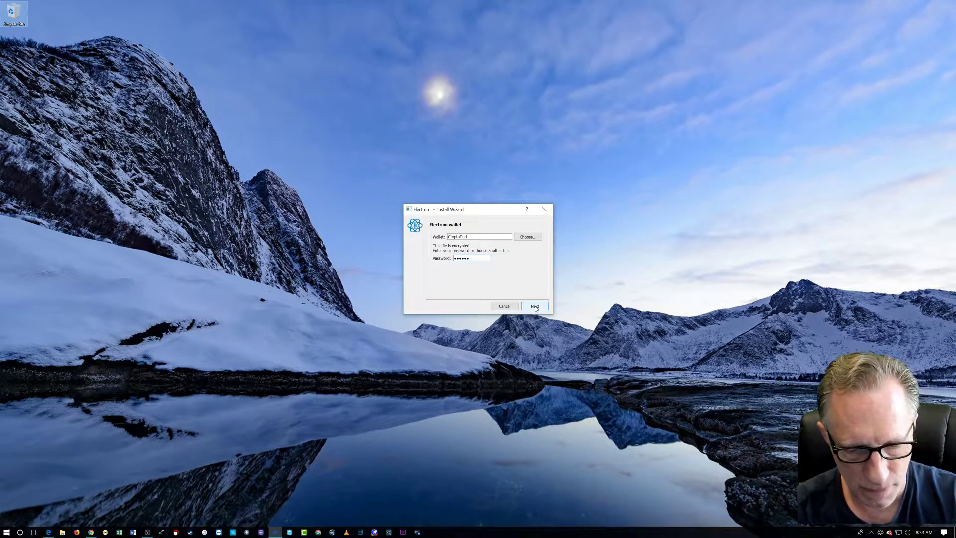
type("*")
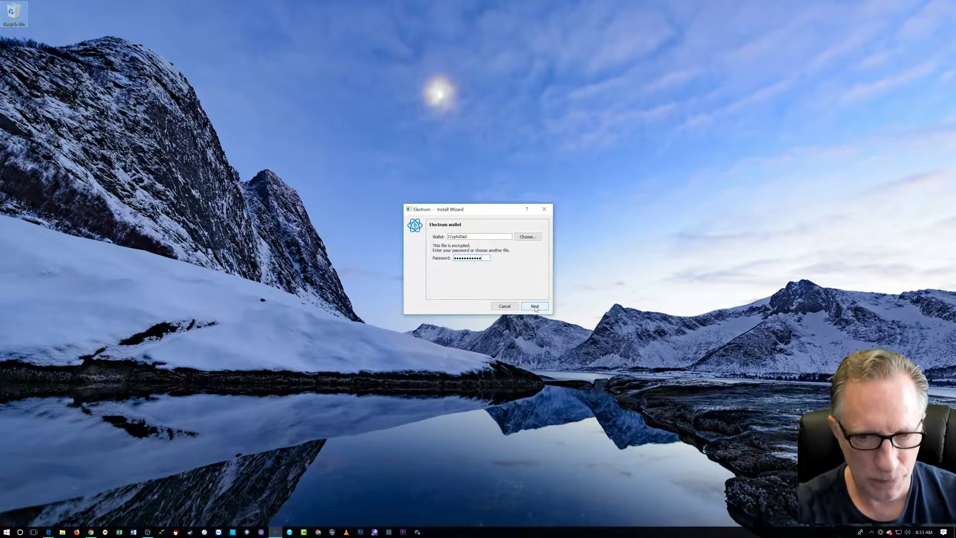
left_click(535, 306)
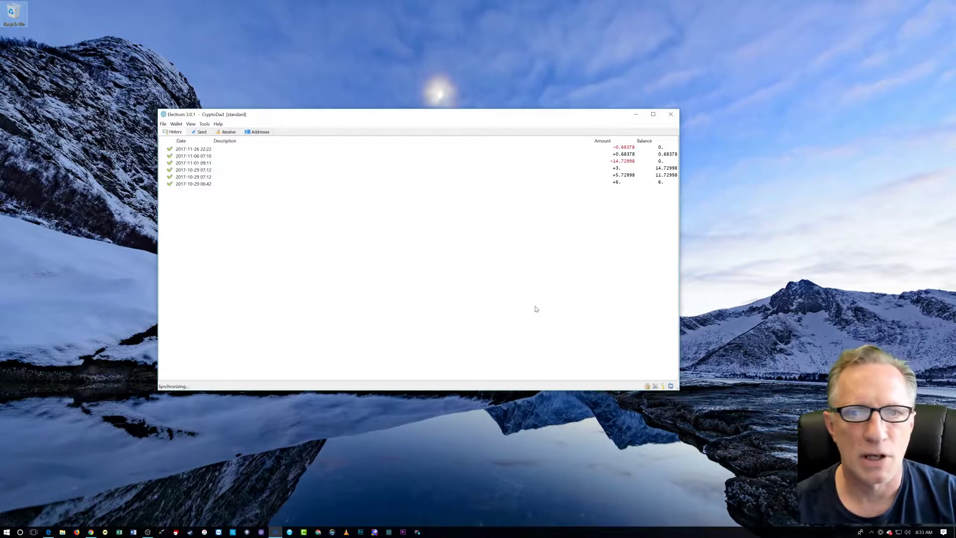
Step: Reposition the Electrum wallet window and enlarge it so the six-transaction history fits
left_click_drag(337, 117, 343, 93)
left_click_drag(677, 366, 741, 408)
mouse_move(411, 92)
left_mouse_down()
mouse_move(410, 121)
mouse_move(412, 106)
left_mouse_up()
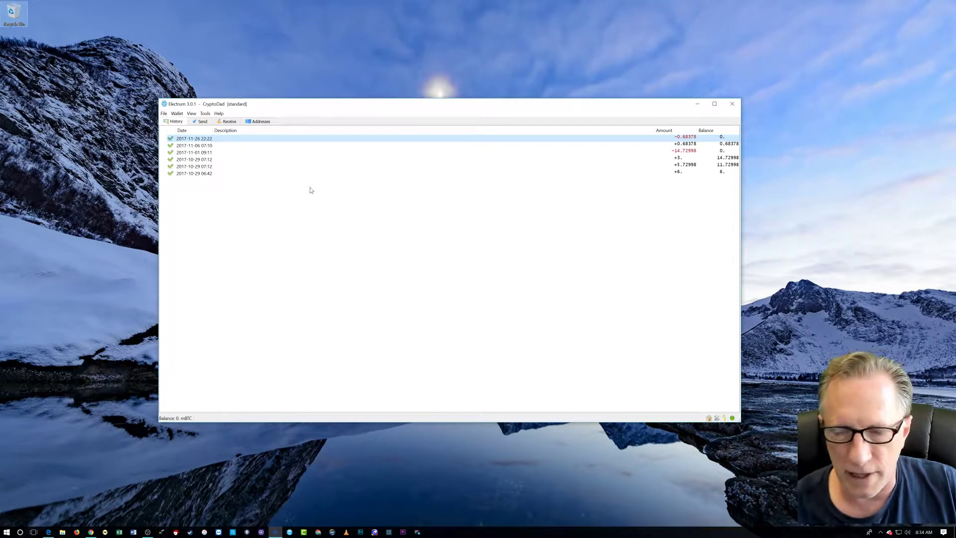
left_click(163, 114)
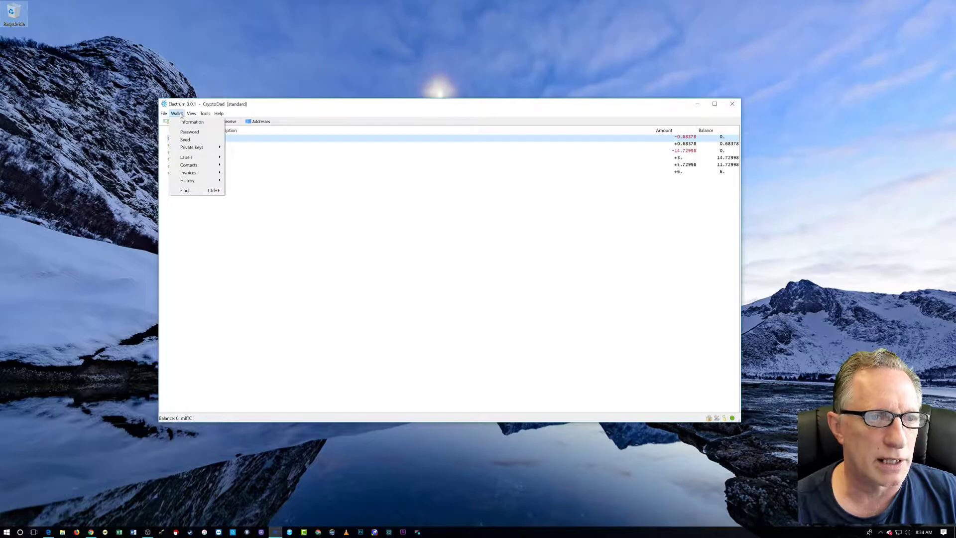
left_click(186, 122)
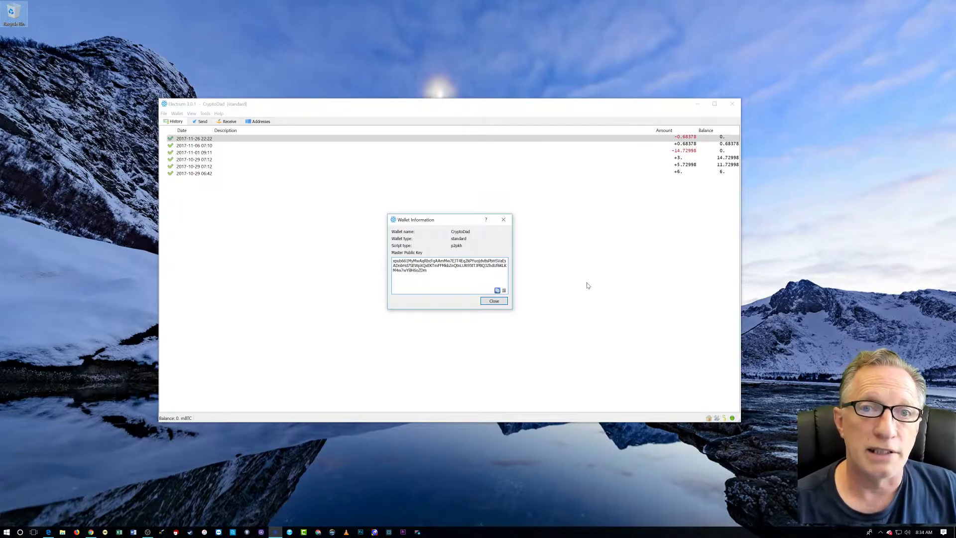
left_click(495, 301)
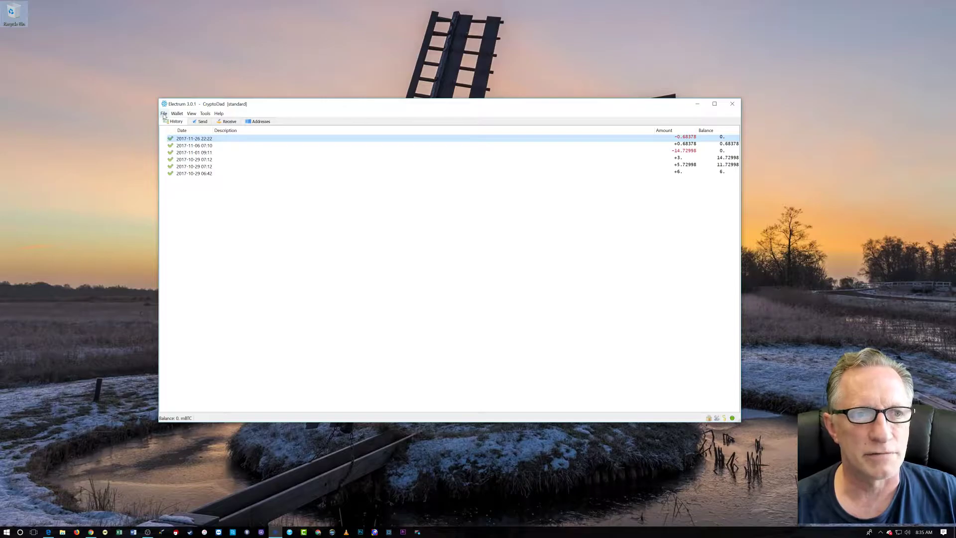
Step: Start a new wallet via File > New/Restore named CryptoDad_Segwit instead of wallet_3
left_click(165, 115)
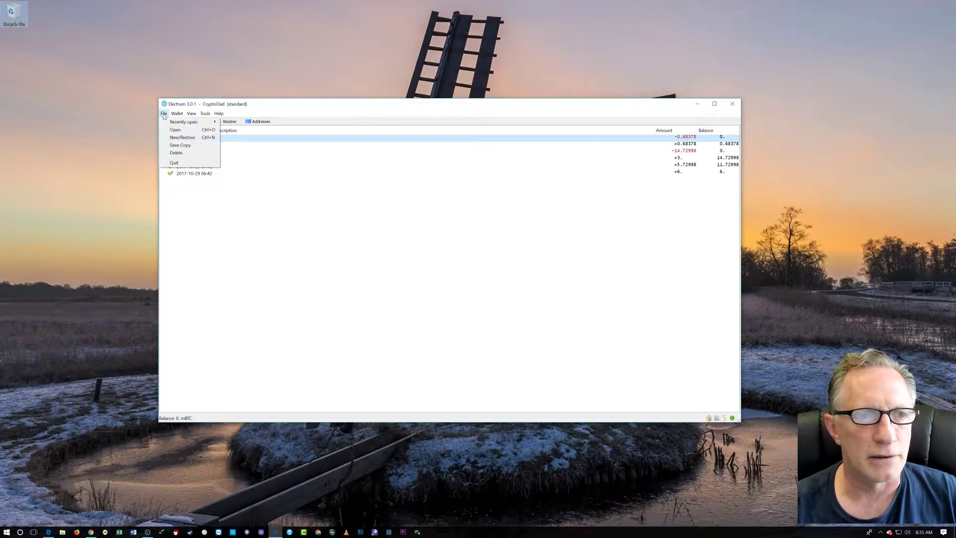
left_click(181, 137)
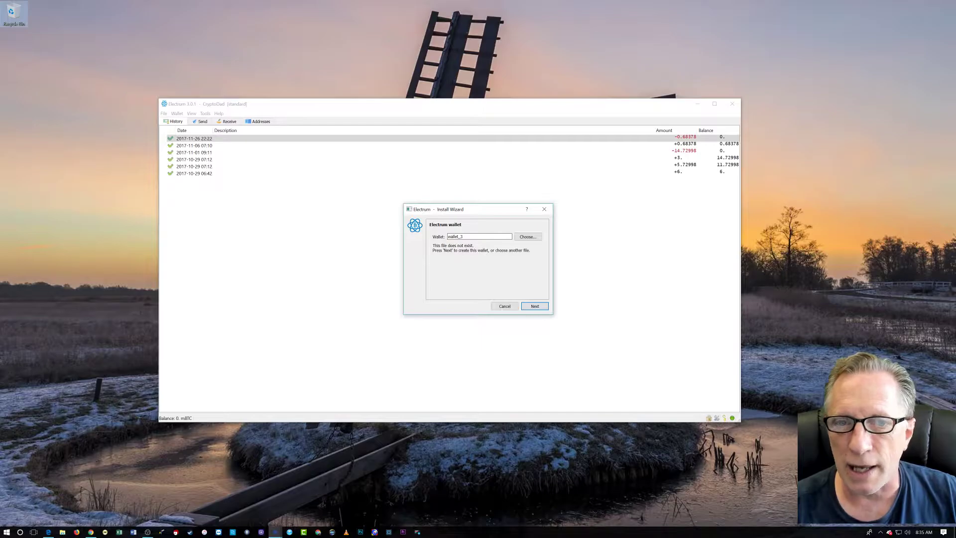
double_click(455, 236)
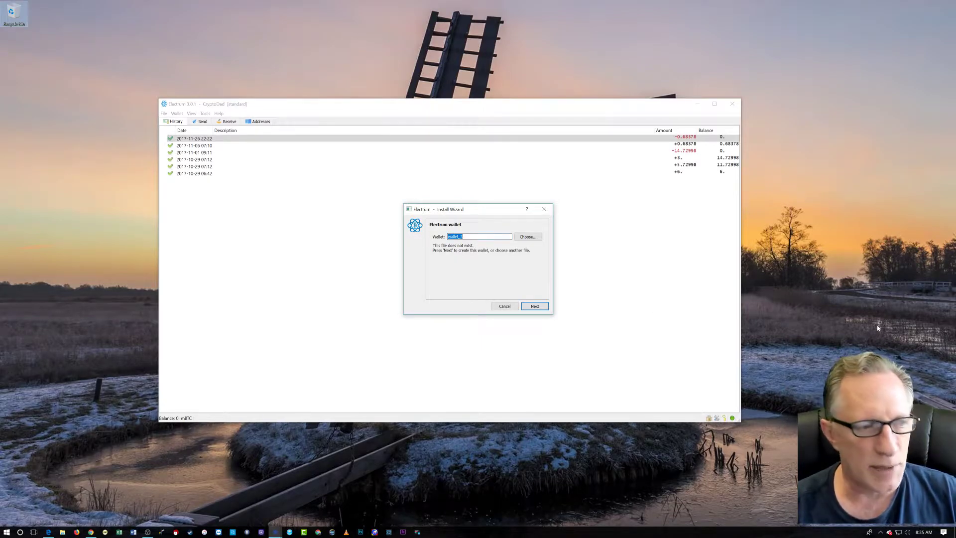
type("C")
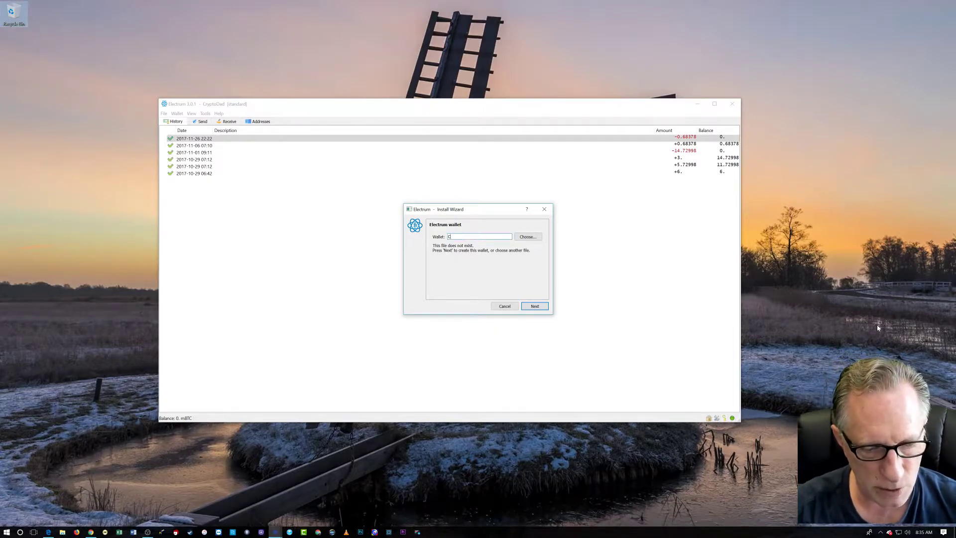
type("rypto")
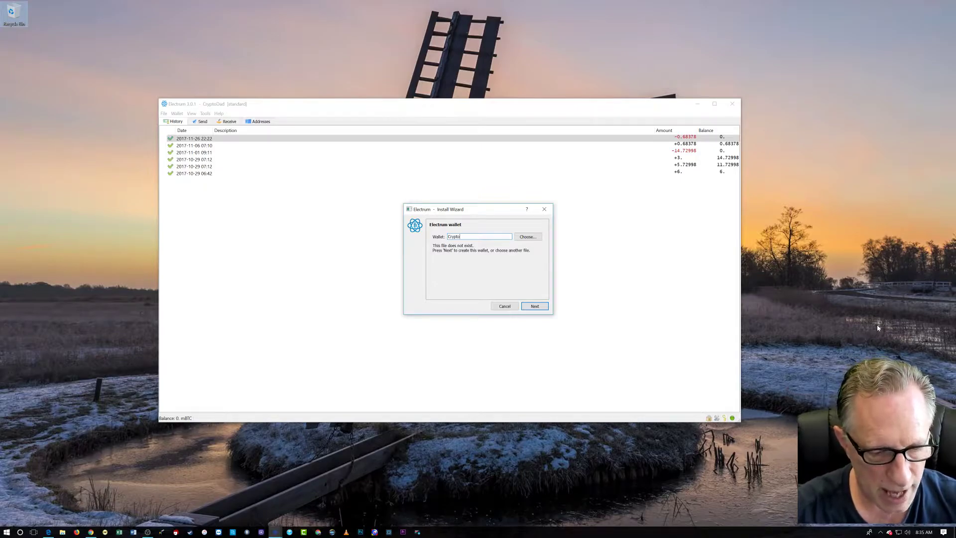
type("Dadp")
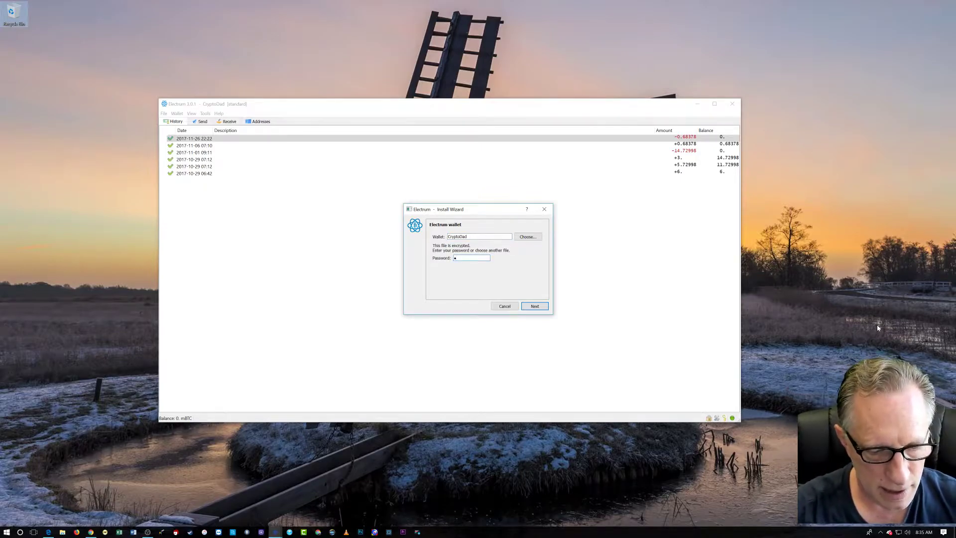
type("****")
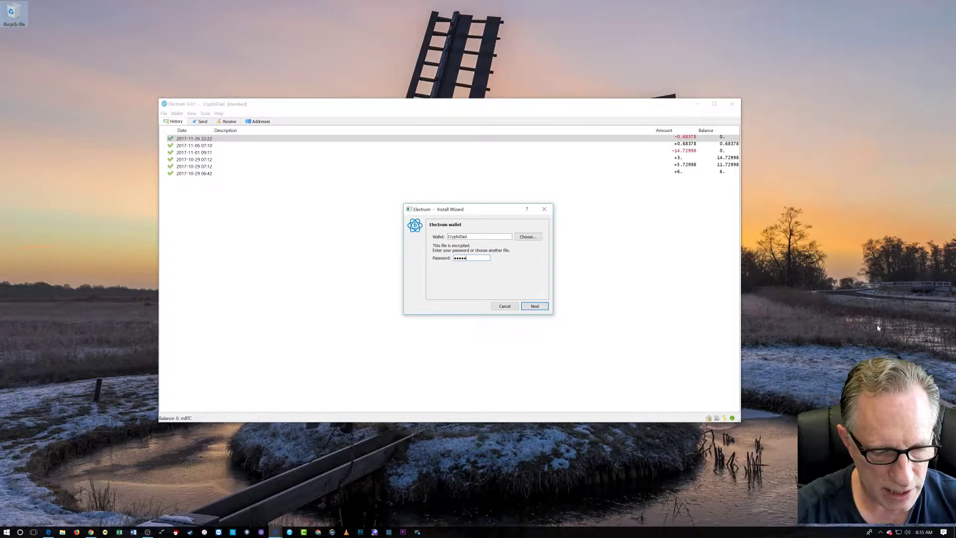
type("*")
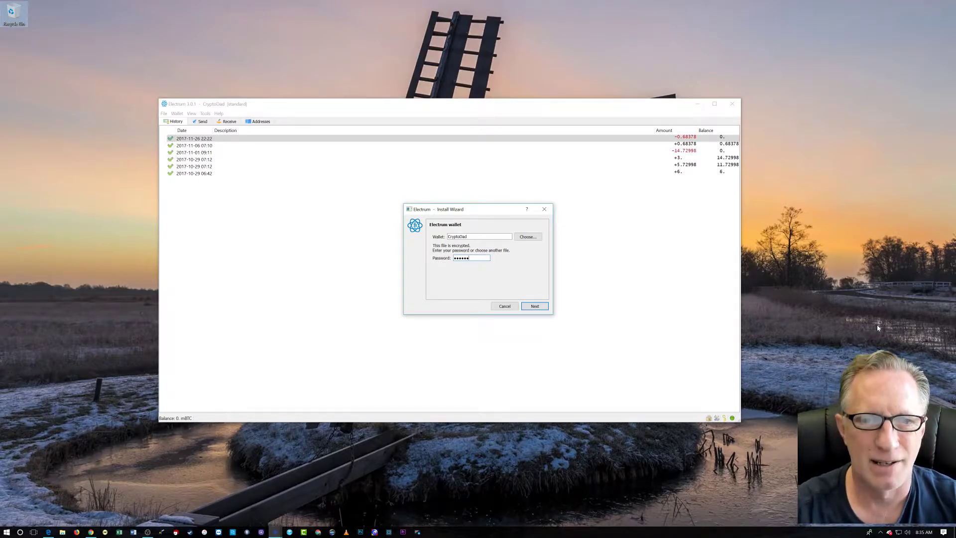
key("BackSpace")
key("BackSpace")
key("BackSpace")
key("BackSpace")
key("BackSpace")
key("BackSpace")
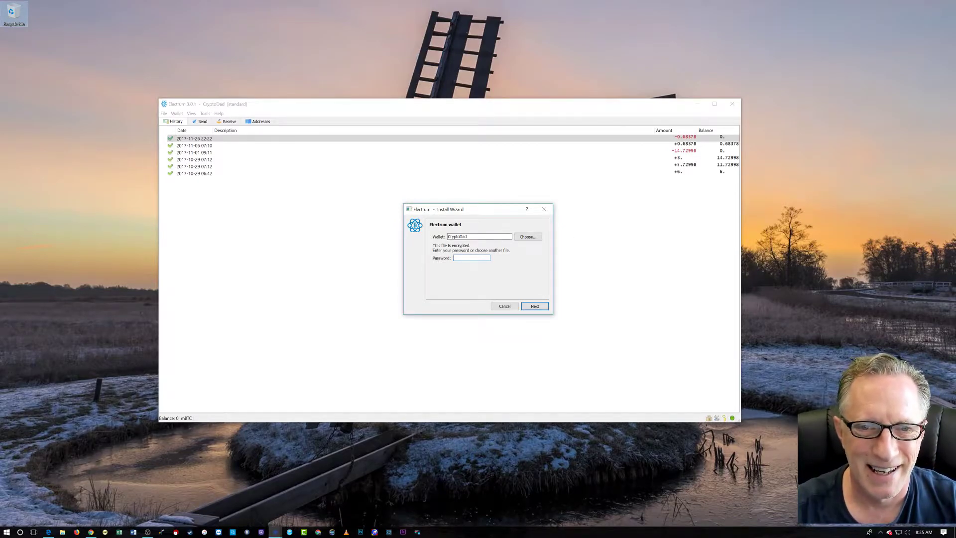
left_click(473, 236)
type("_S")
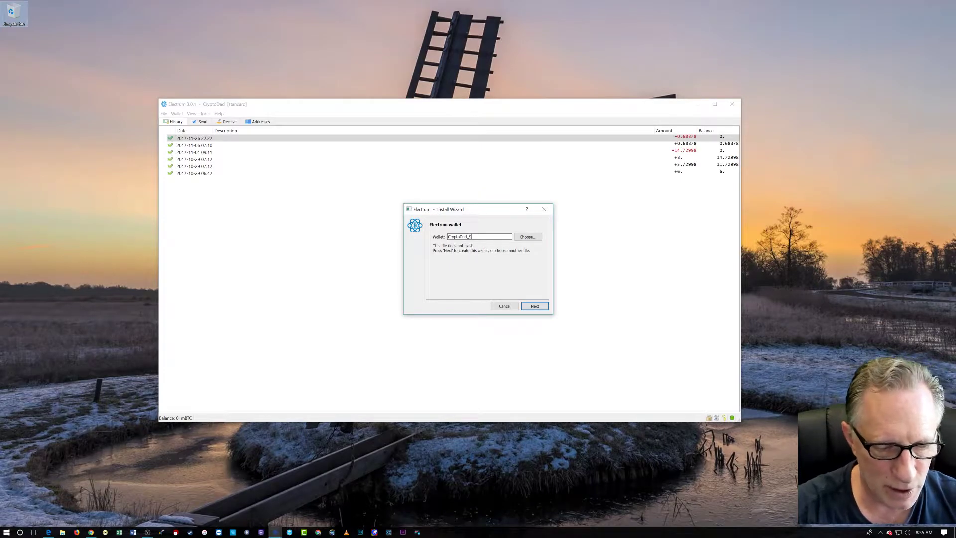
type("egwit")
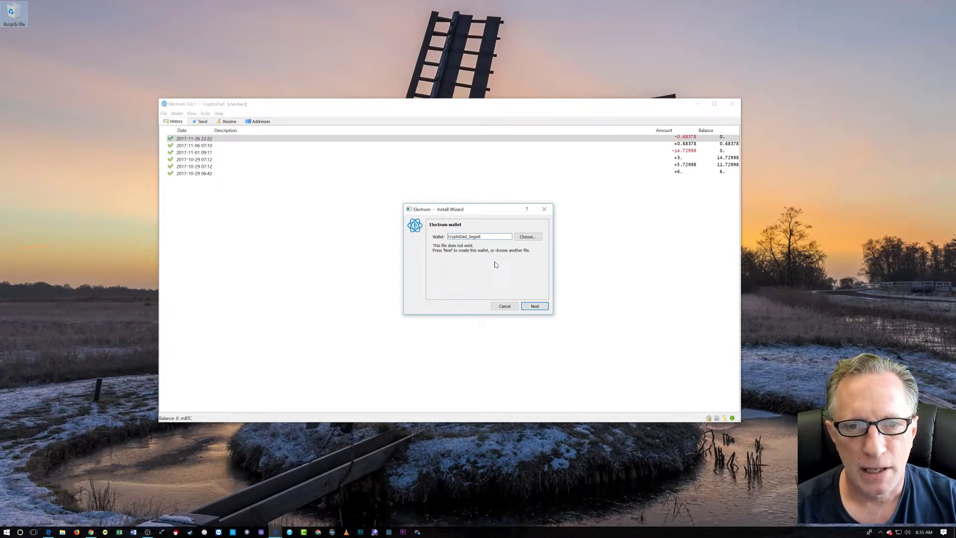
left_click(535, 307)
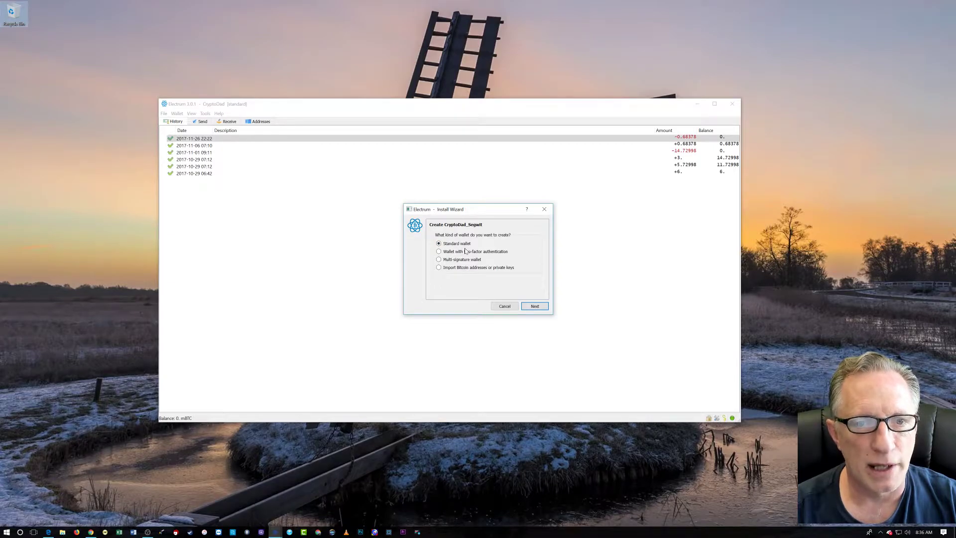
Step: Keep a standard wallet, create a new seed and generate it as a Segwit seed type
left_click(534, 305)
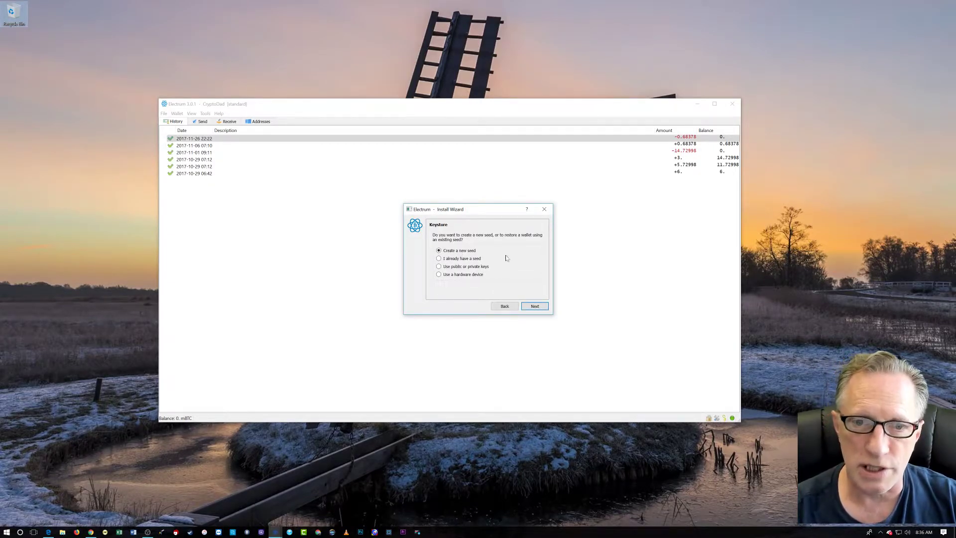
left_click(534, 305)
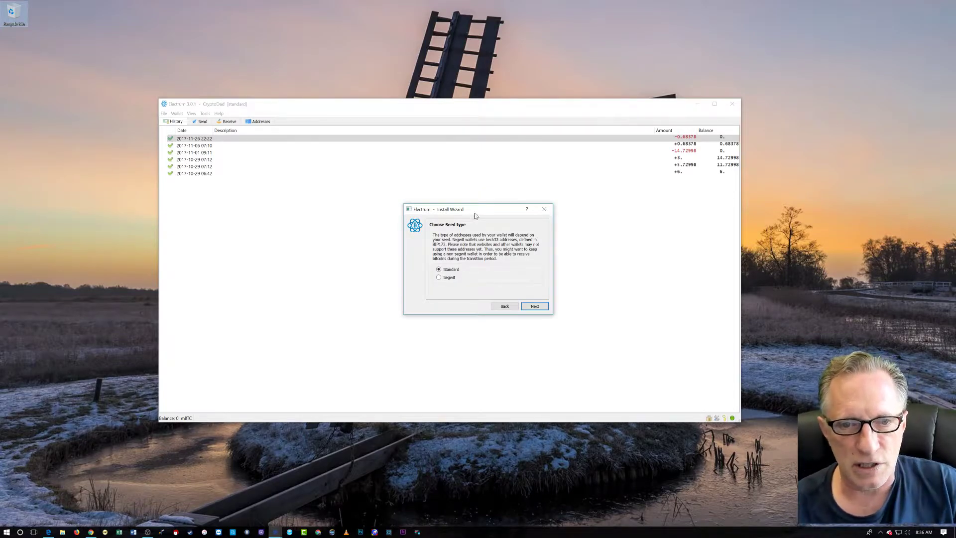
left_click(439, 277)
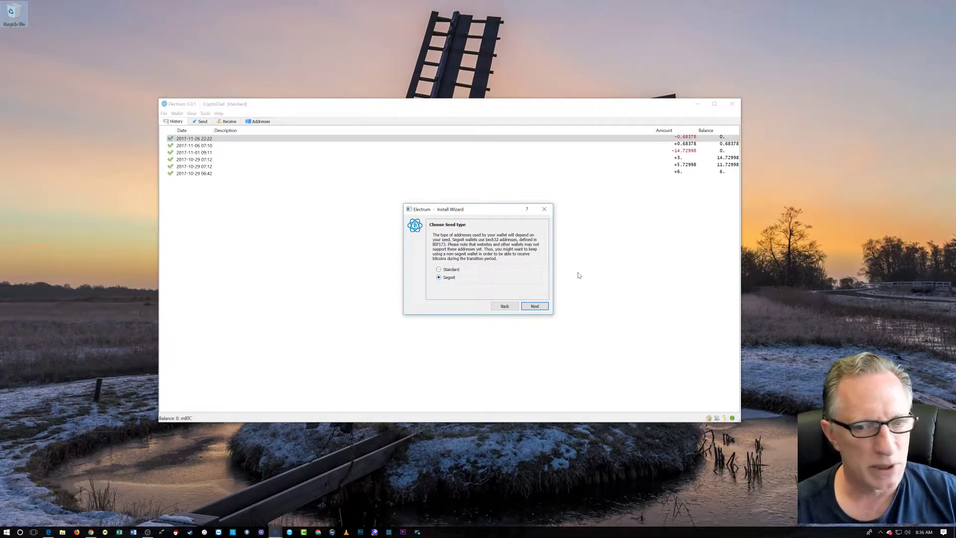
left_click(535, 306)
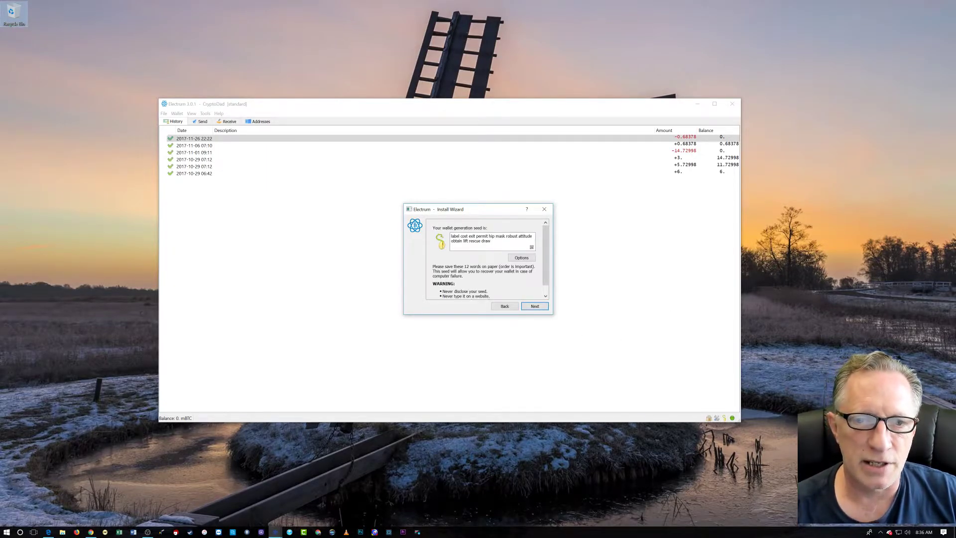
Step: Copy the generated 12-word seed words
left_click_drag(491, 241, 451, 236)
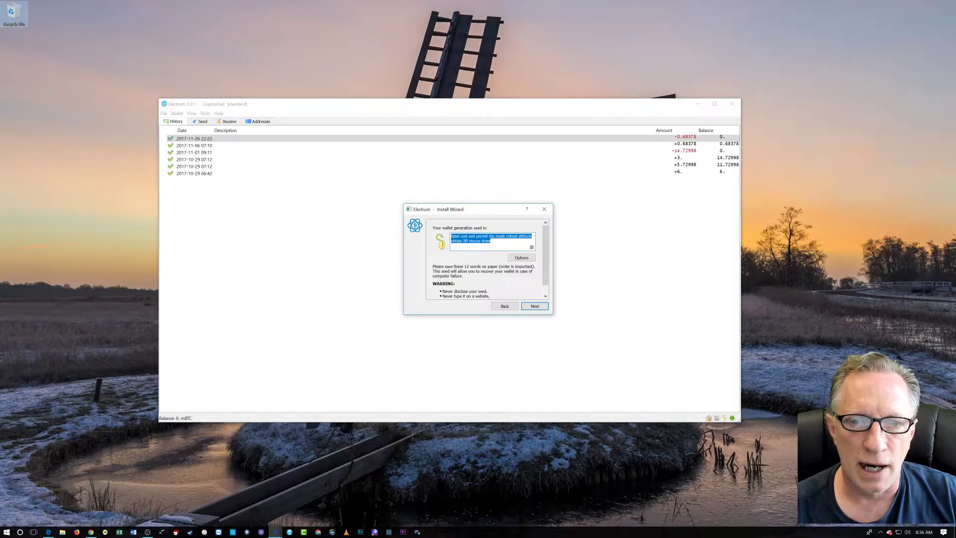
right_click(464, 240)
left_click(480, 245)
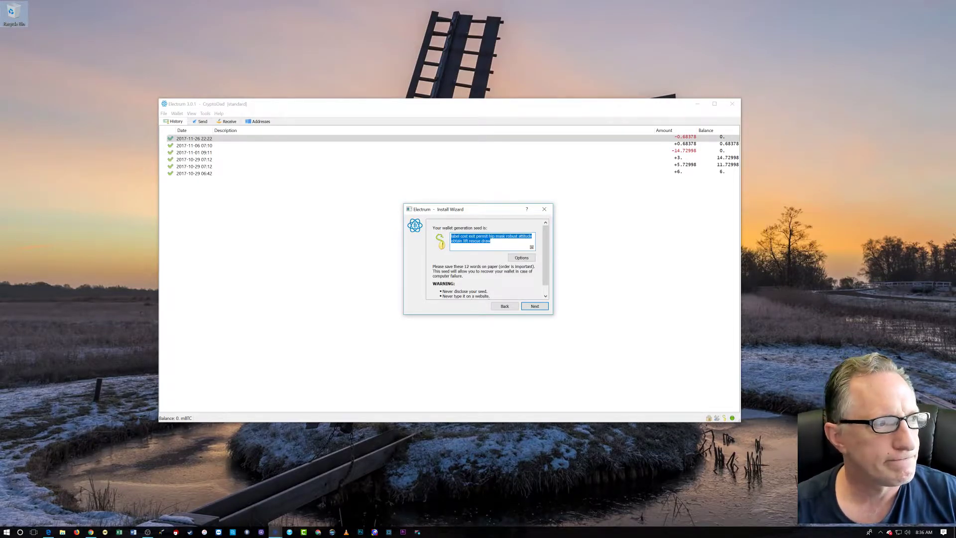
Step: Go to the Software > Electrum folder in File Explorer
left_click(62, 532)
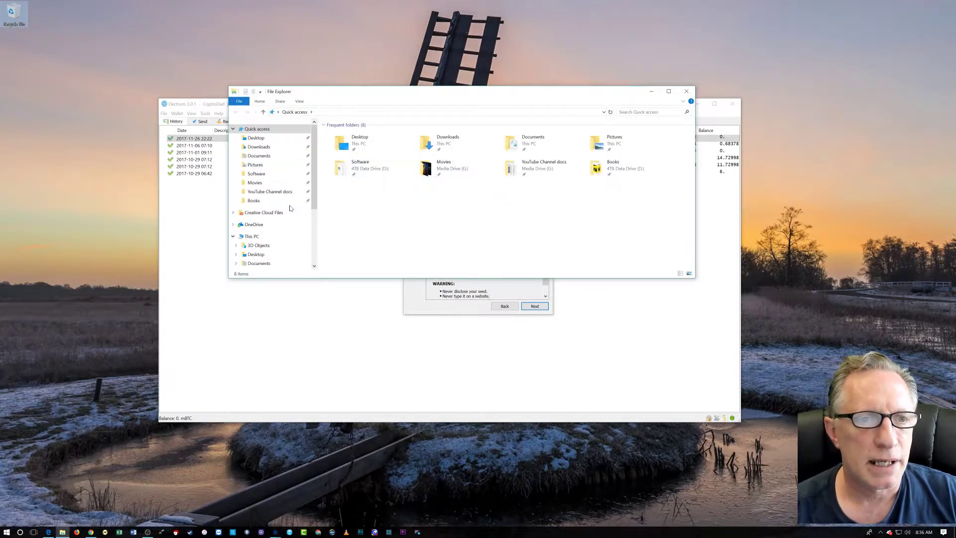
left_click(256, 173)
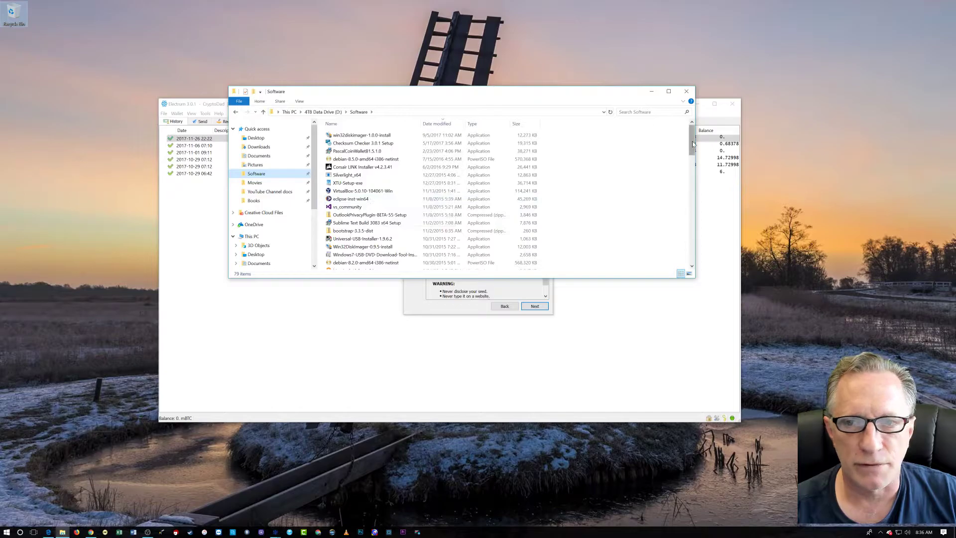
left_click_drag(690, 144, 690, 182)
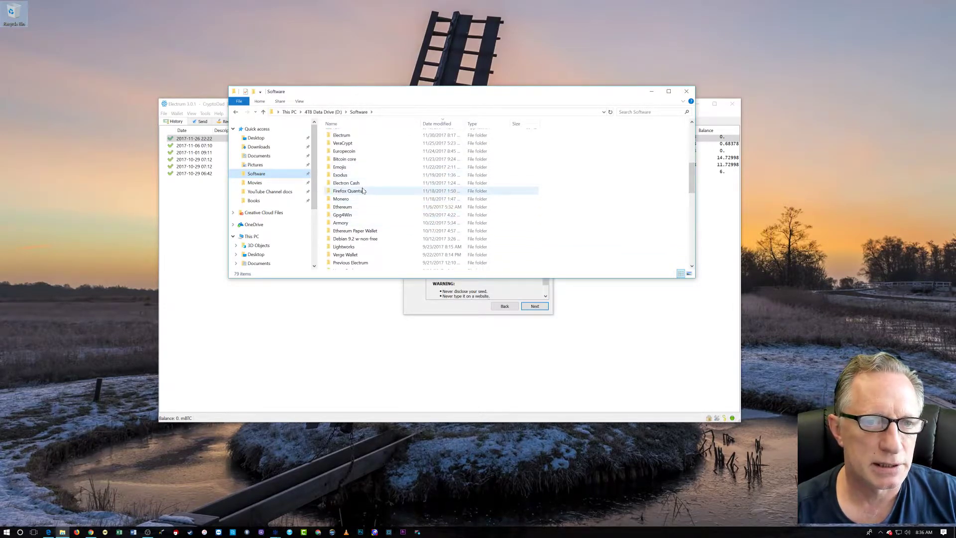
double_click(342, 135)
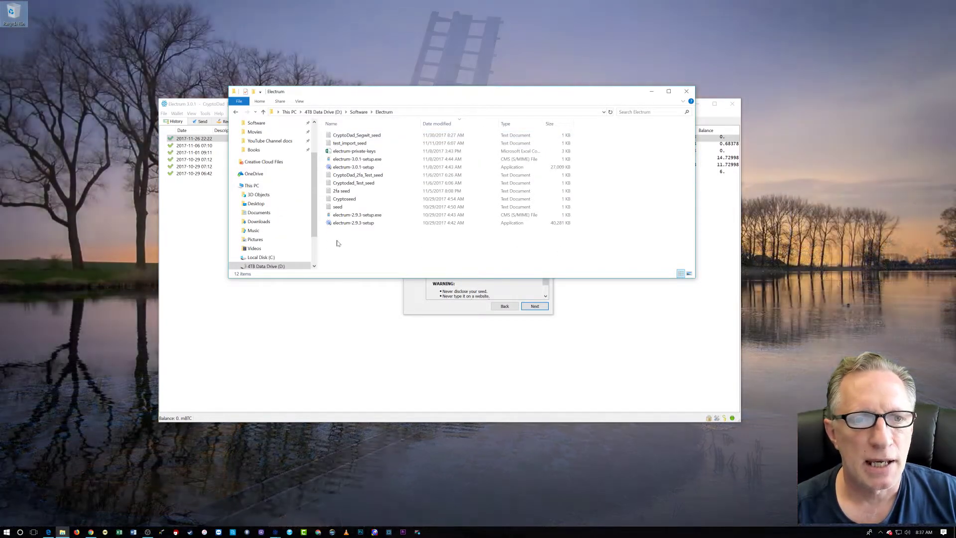
Step: Create a new text document there named CryptoDad_Segwit_seed
right_click(337, 241)
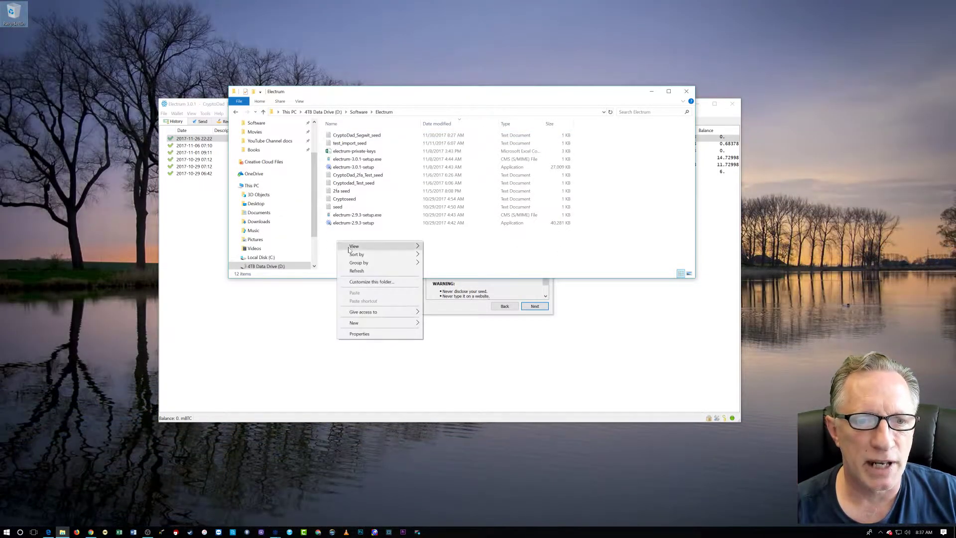
mouse_move(373, 324)
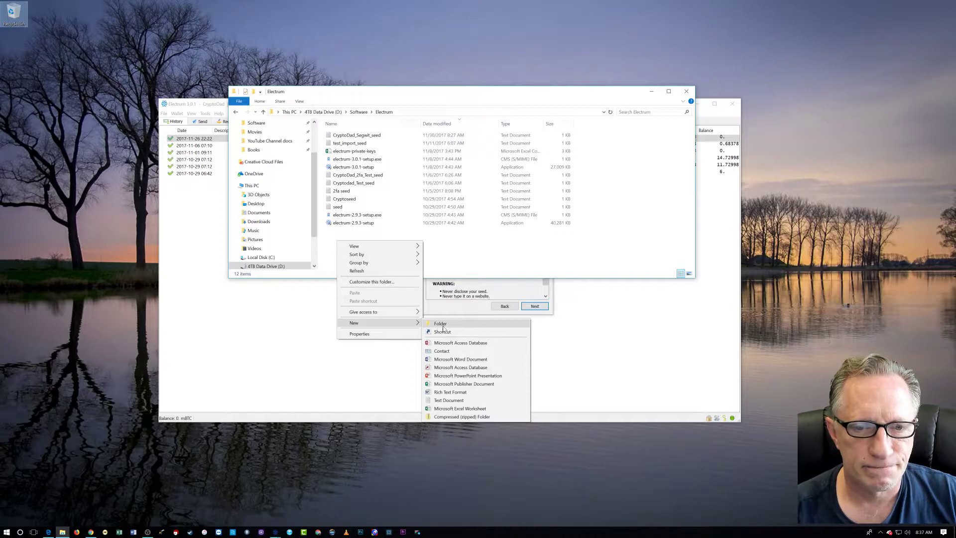
left_click(463, 400)
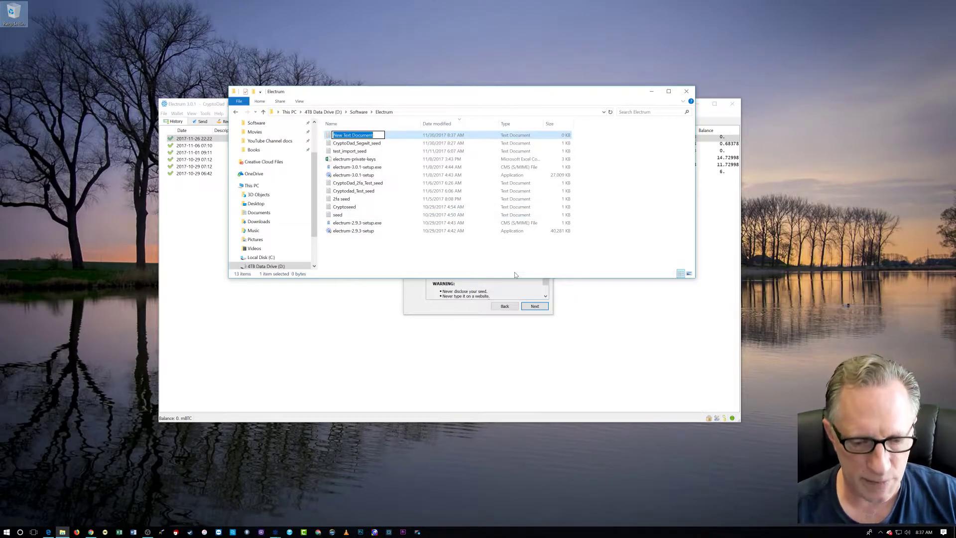
type("Cr")
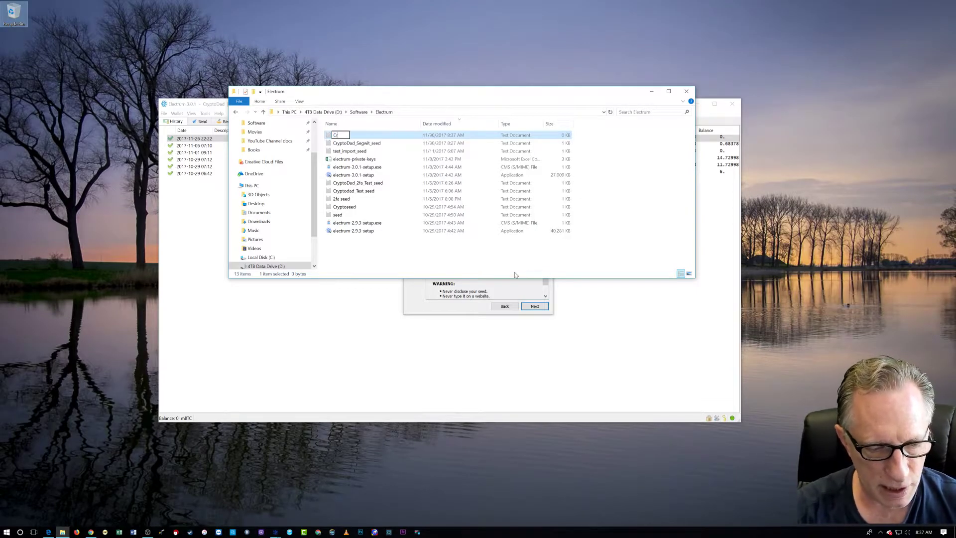
type("yptoDa")
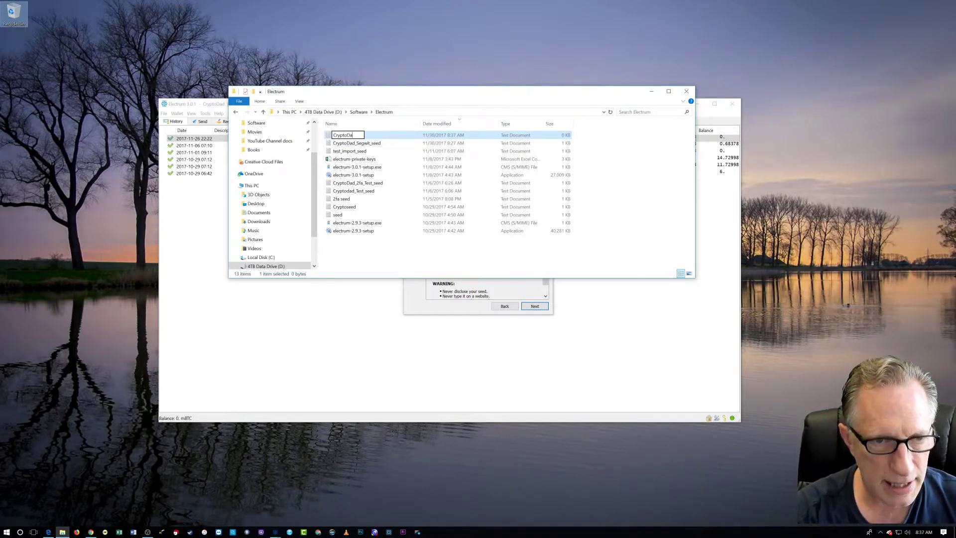
type("d_Segwit")
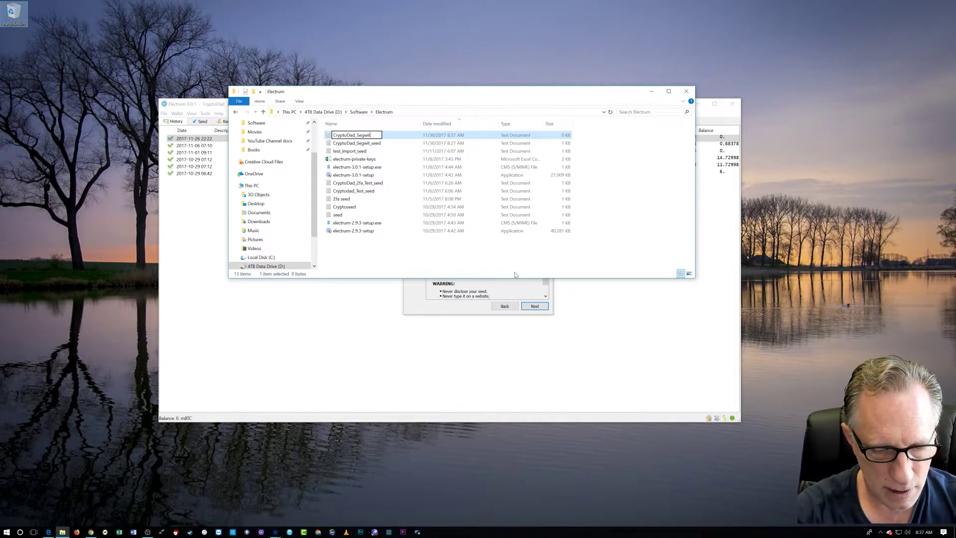
type("_seed")
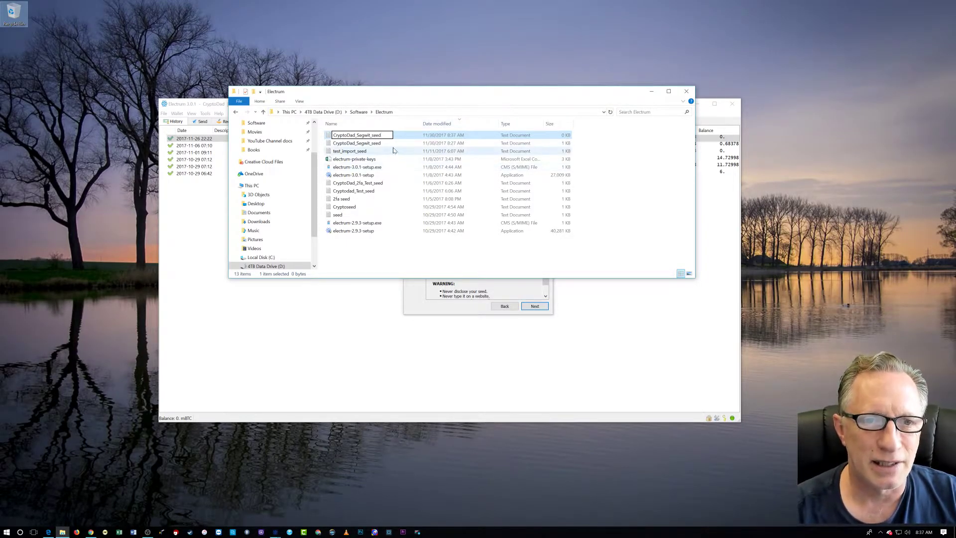
Step: Name the file CryptoDad_Segwit_seed2, open it in Notepad and paste the seed words
type("2")
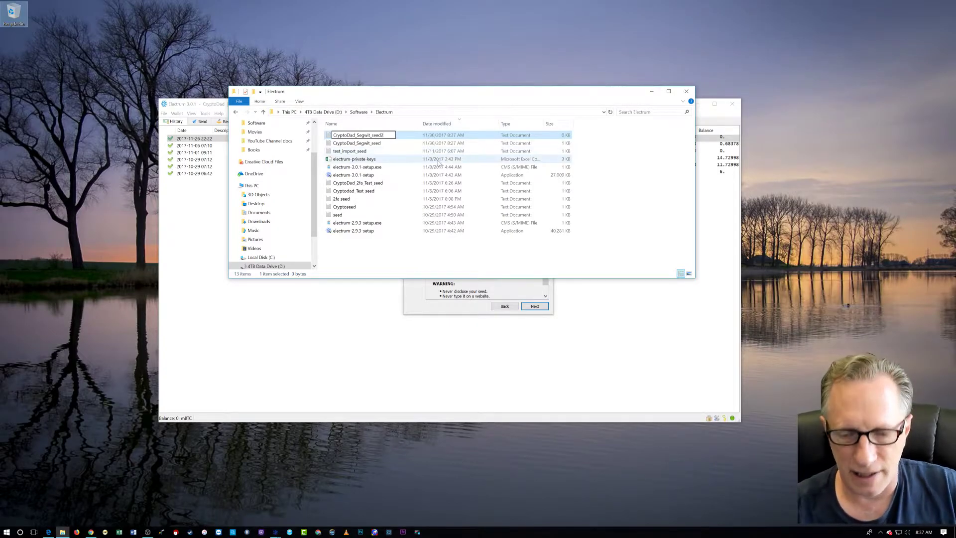
key("Return")
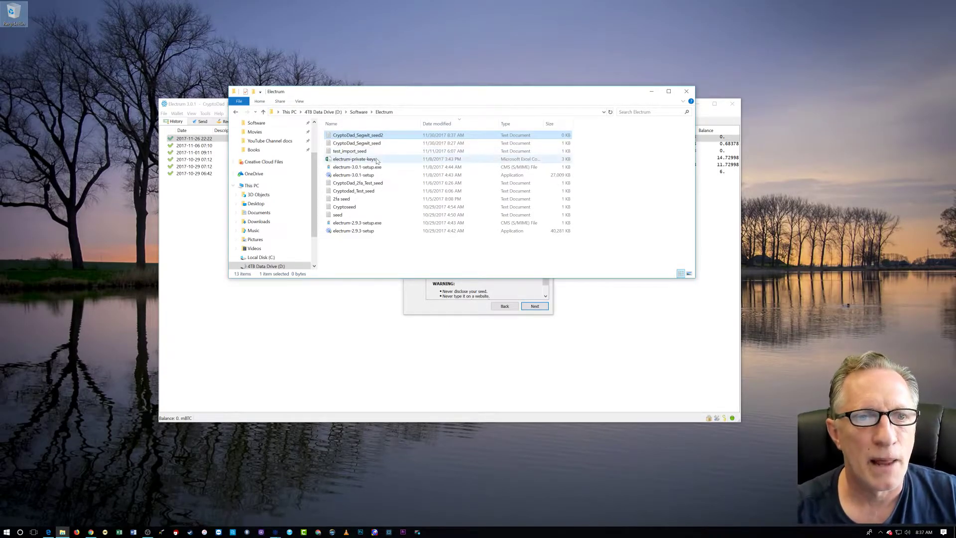
double_click(352, 136)
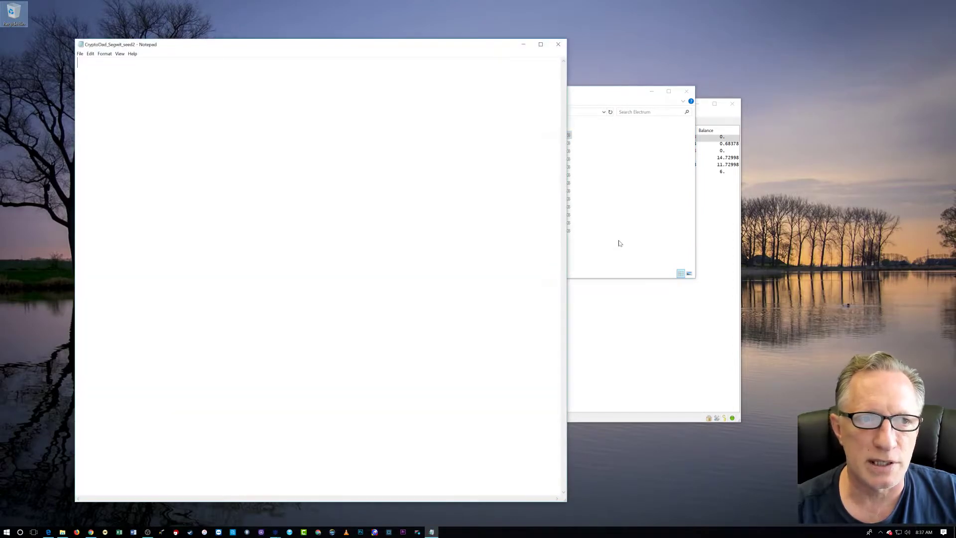
right_click(86, 68)
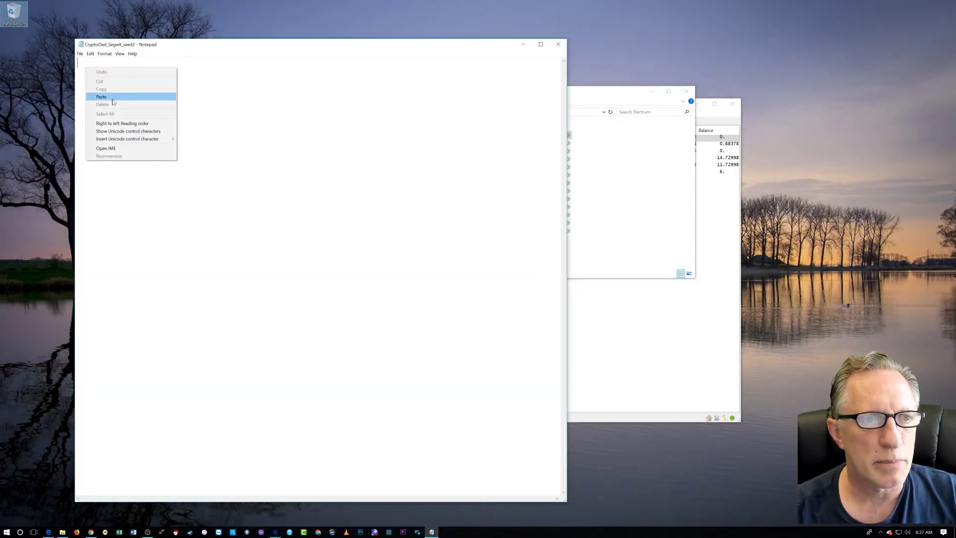
left_click(112, 97)
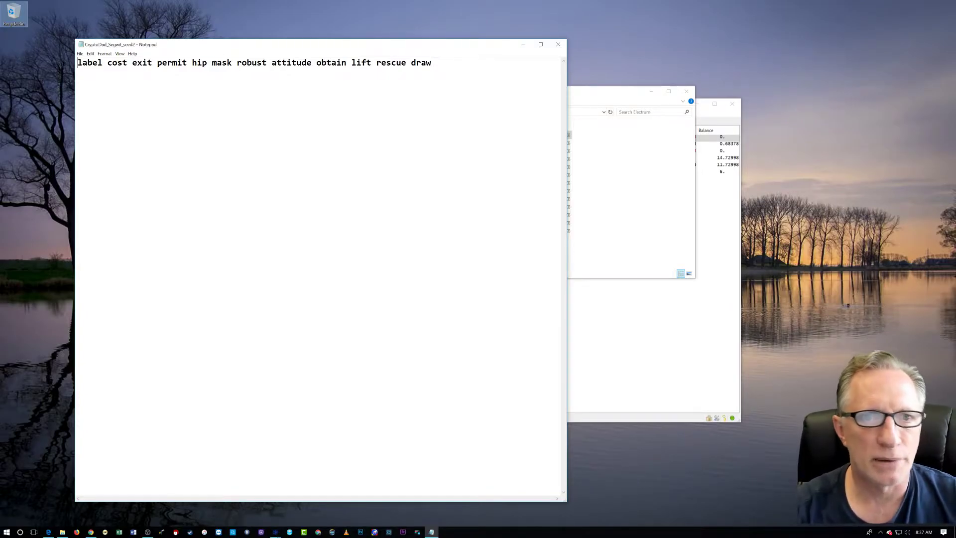
Step: Add heading lines 'CryptoDad_Segwit Wallet' and 'Created on N0vember 30, 2017' above the seed
key("Return")
key("Return")
key("Return")
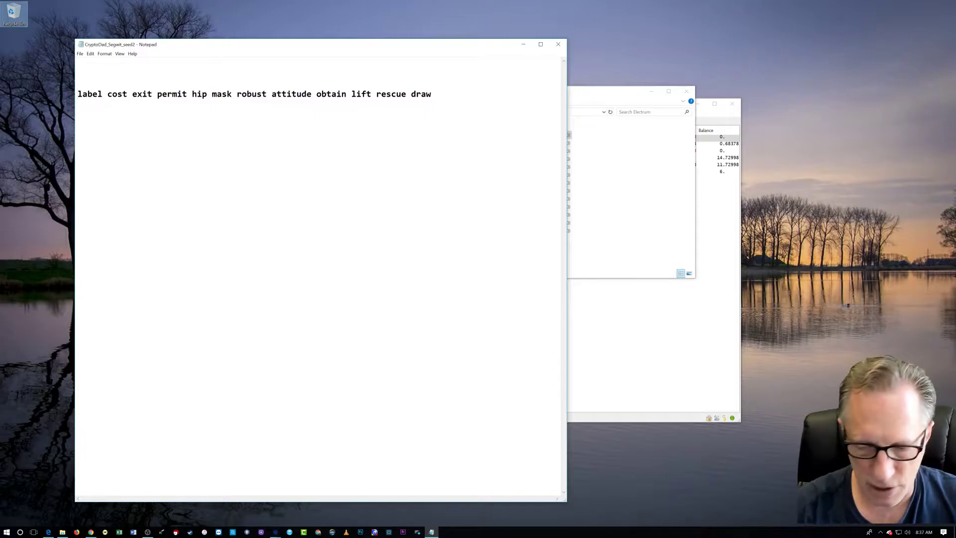
key("Up")
key("Up")
key("Up")
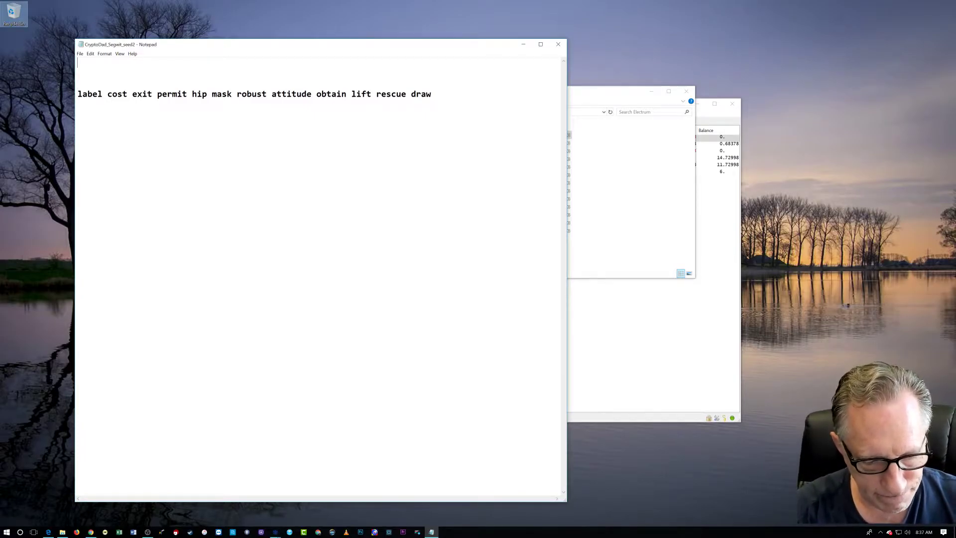
type("Cry")
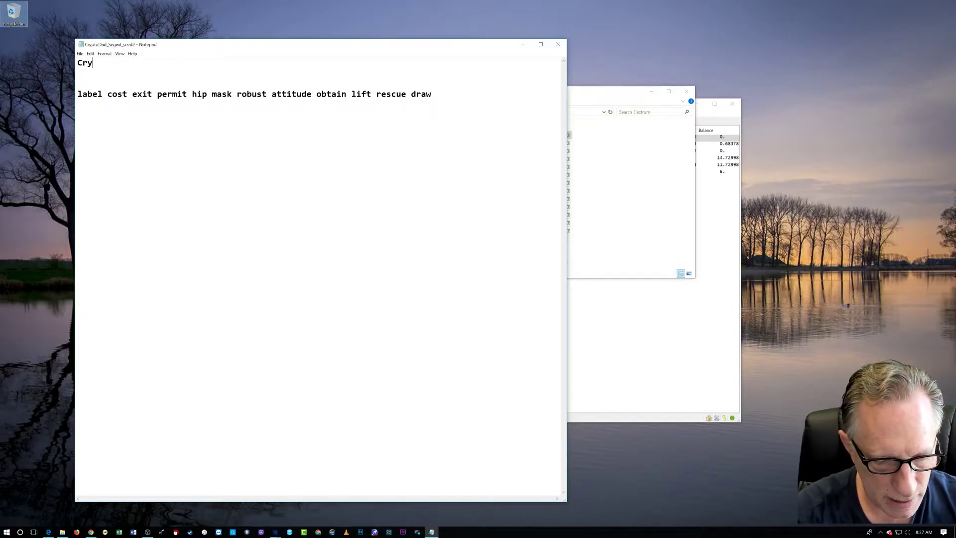
type("pt")
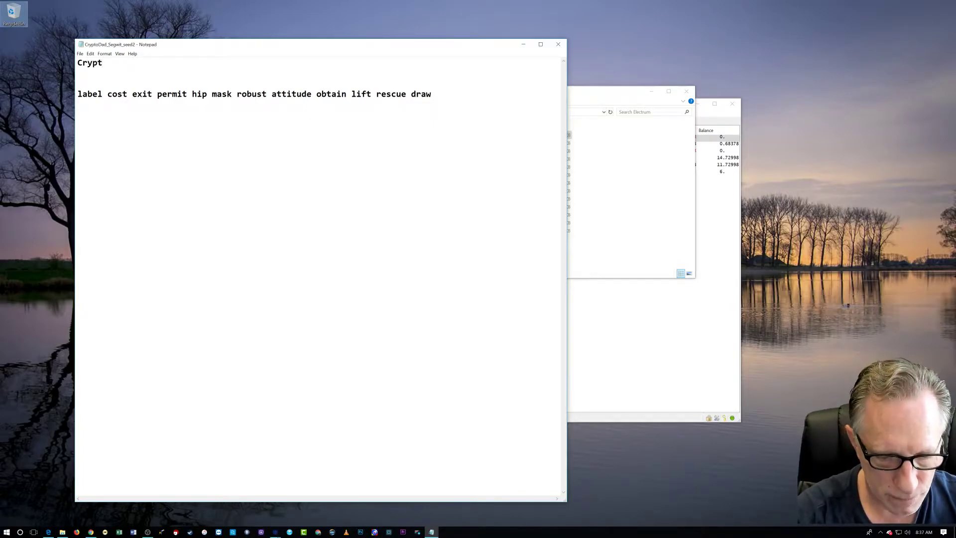
type("oDad")
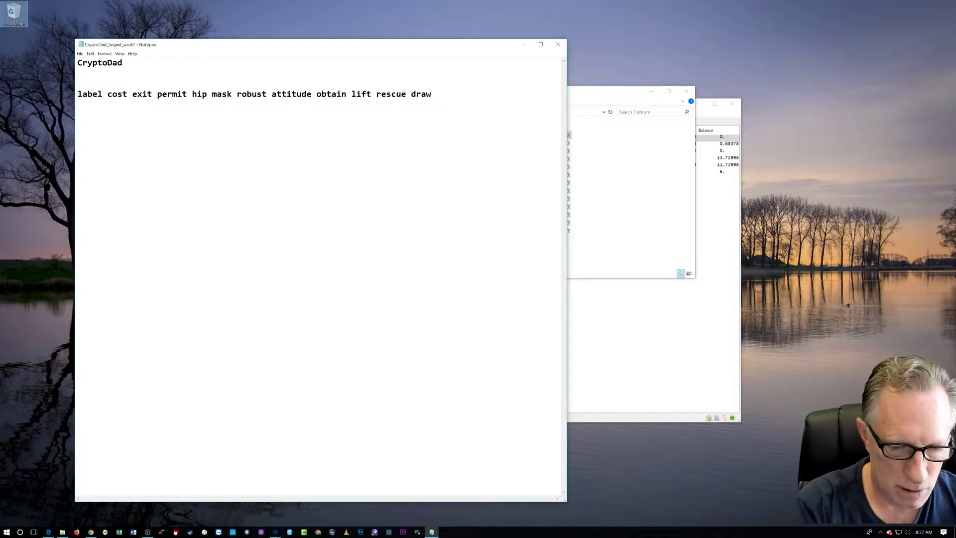
type("_Segwi")
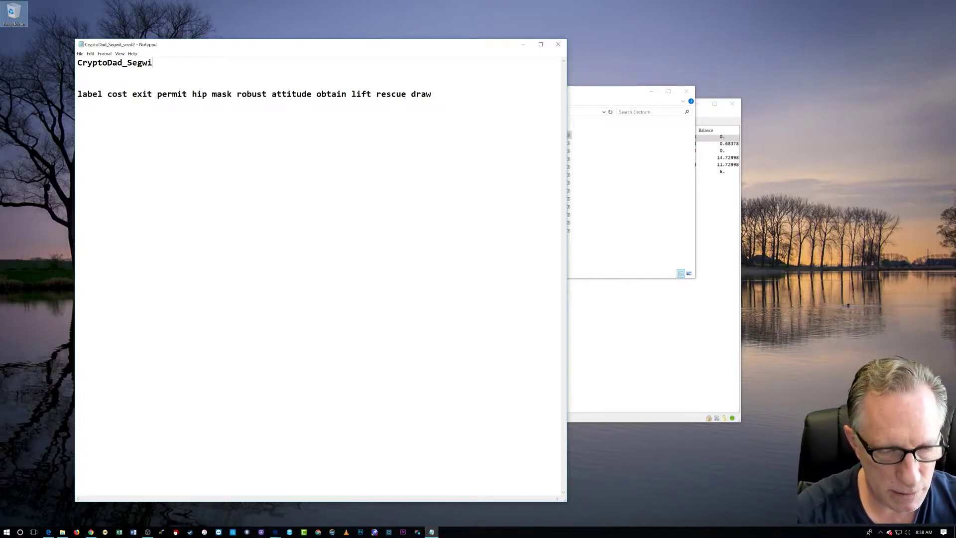
type("t Wallet")
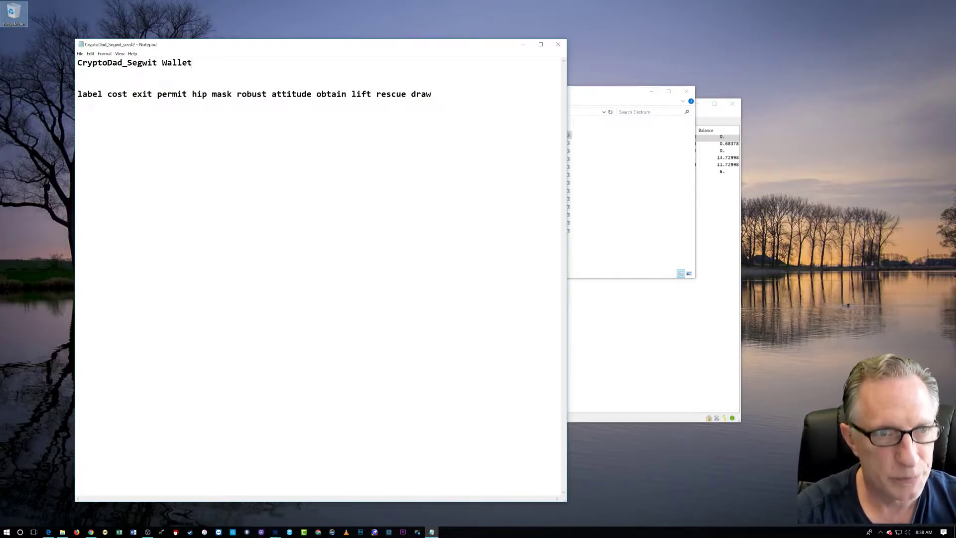
key("Return")
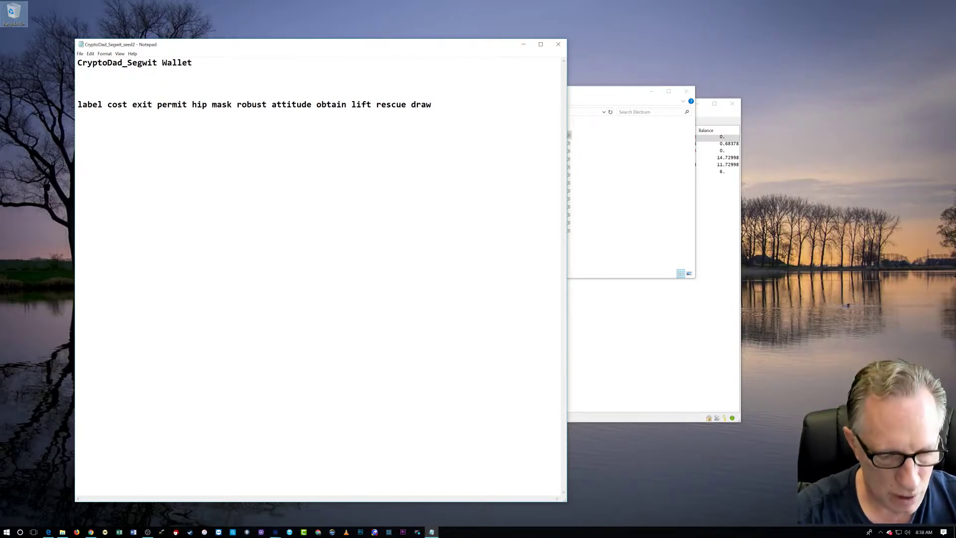
type("Created")
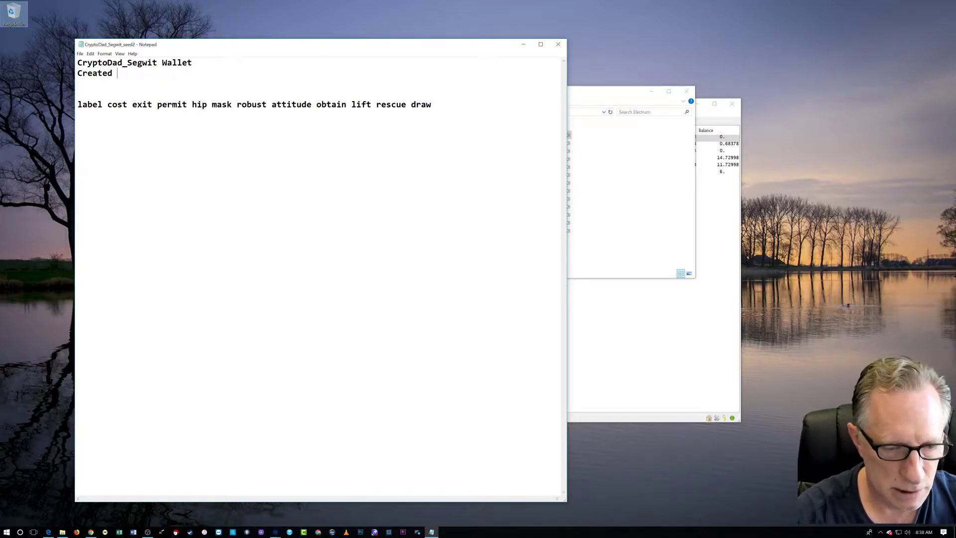
type(" on ")
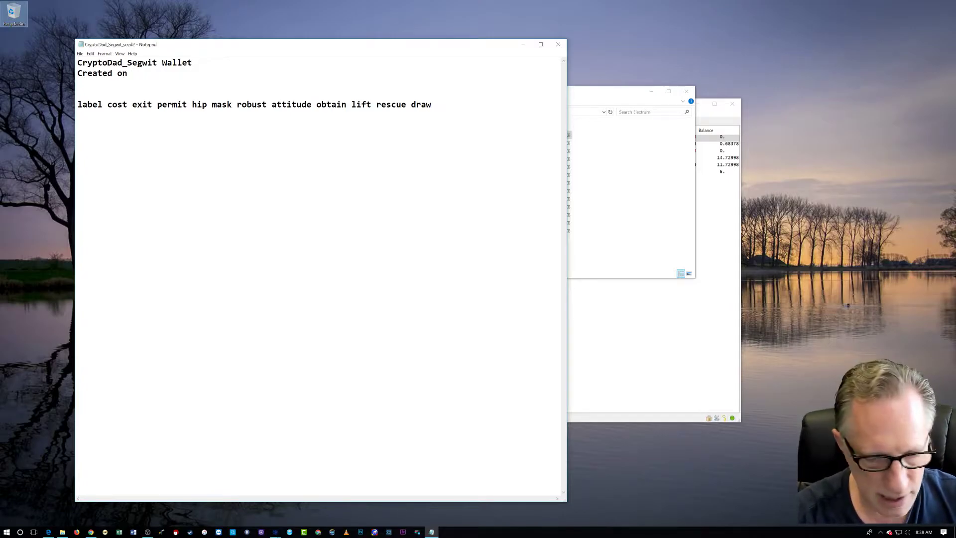
type("N0ve")
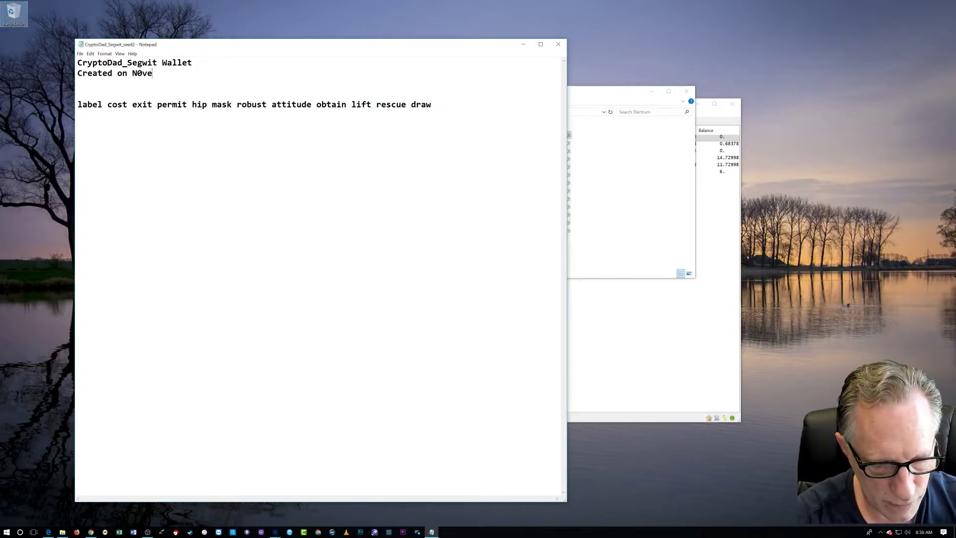
type("mber")
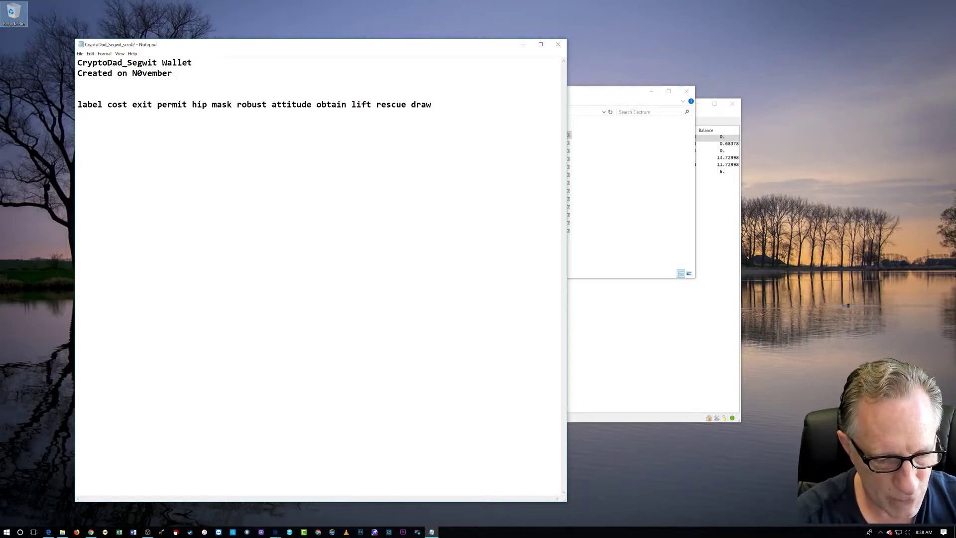
type(" 30, 2017")
key("Return")
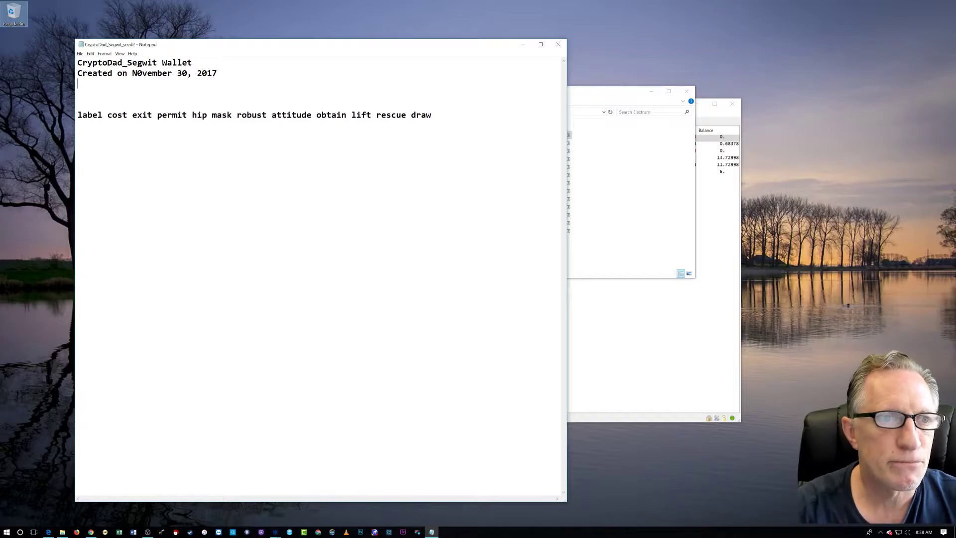
key("Return")
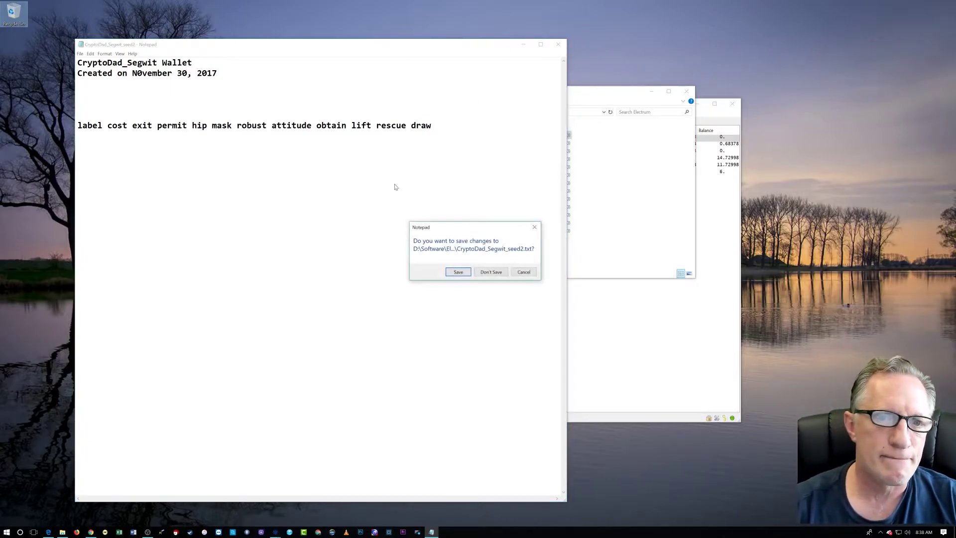
Step: Save the seed note on closing and confirm CryptoDad_Segwit_seed2 is in the Electrum folder
left_click(457, 271)
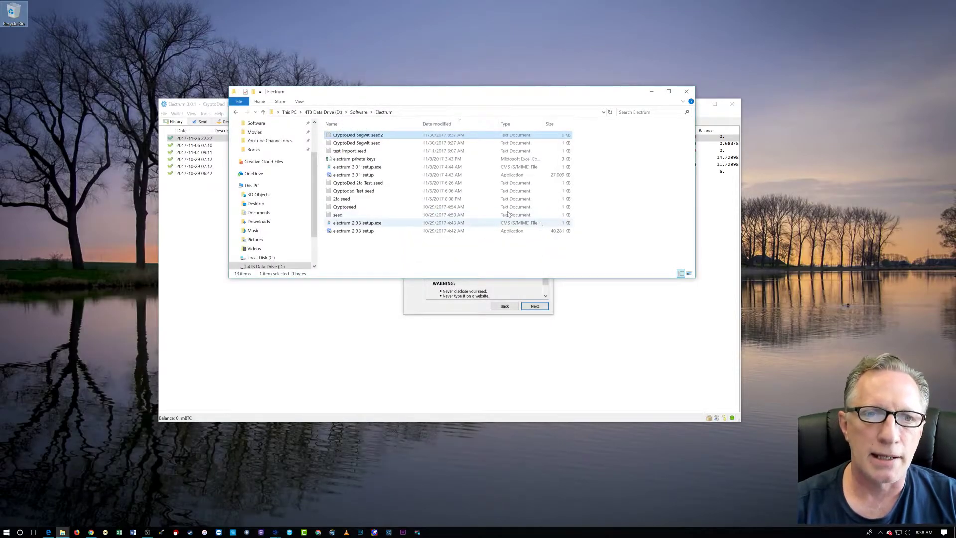
right_click(346, 138)
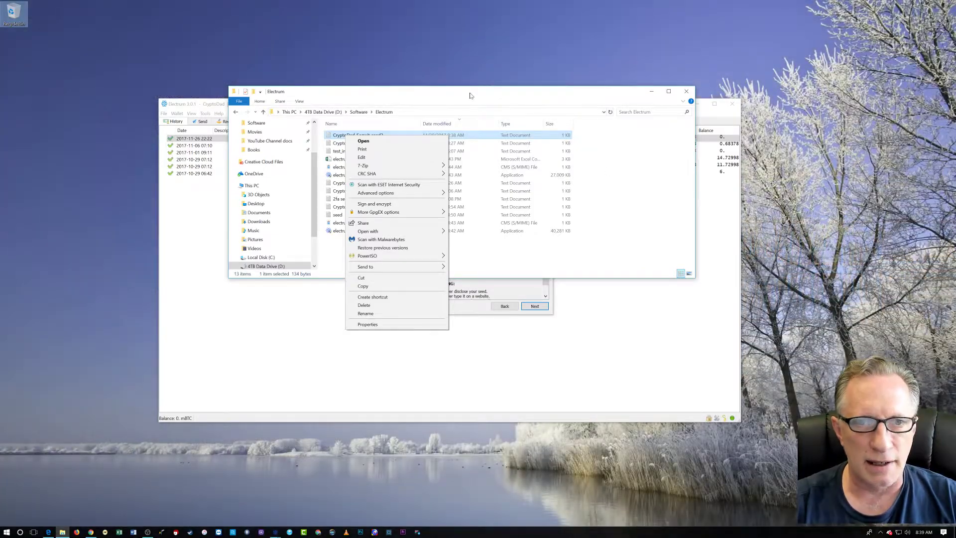
left_click(471, 95)
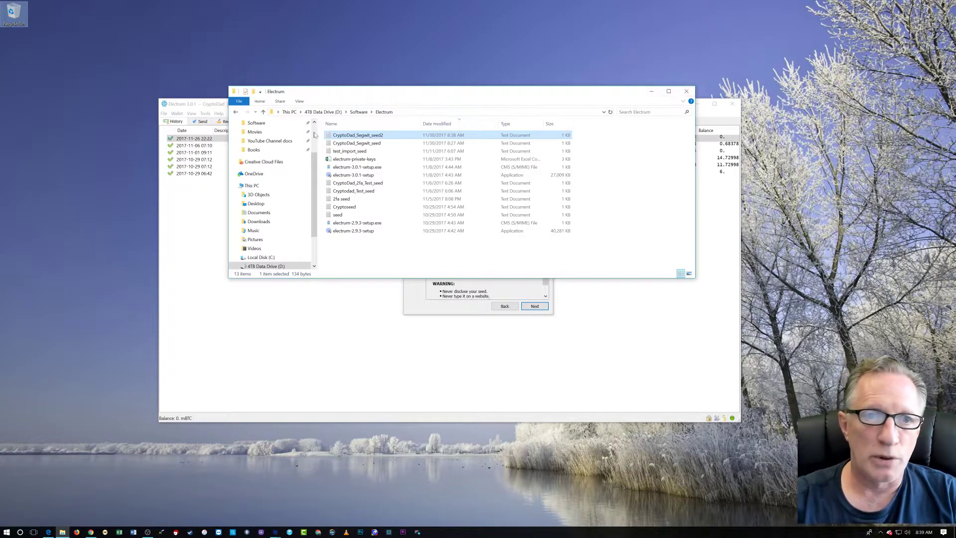
Step: Advance the Electrum wizard to the empty Confirm Seed box
left_click(515, 294)
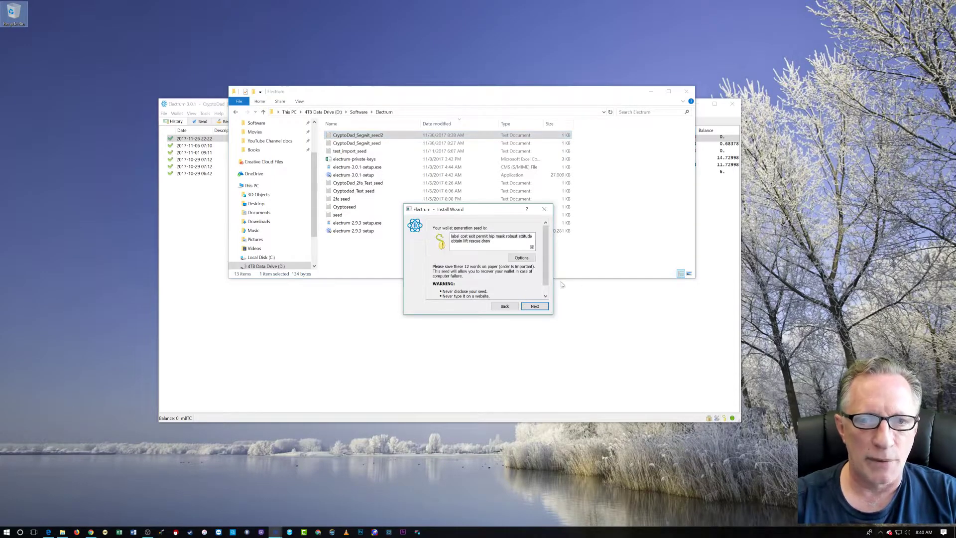
left_click(535, 307)
right_click(458, 254)
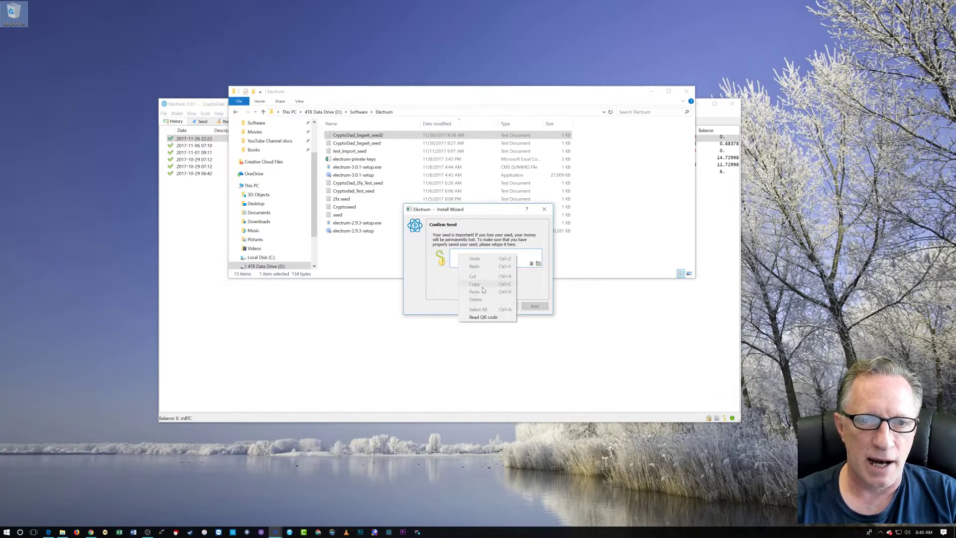
key("Escape")
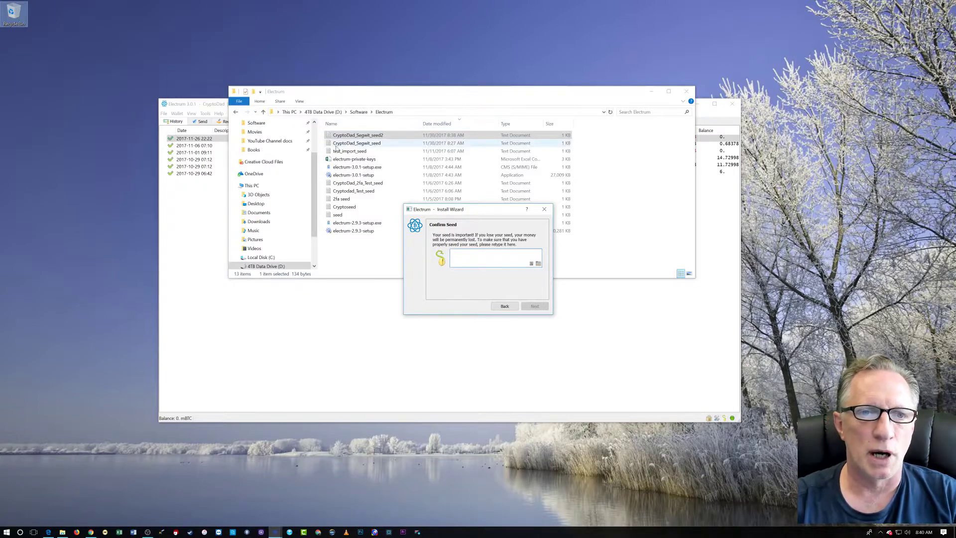
Step: Copy the seed line from the saved CryptoDad_Segwit_seed2 note
double_click(349, 136)
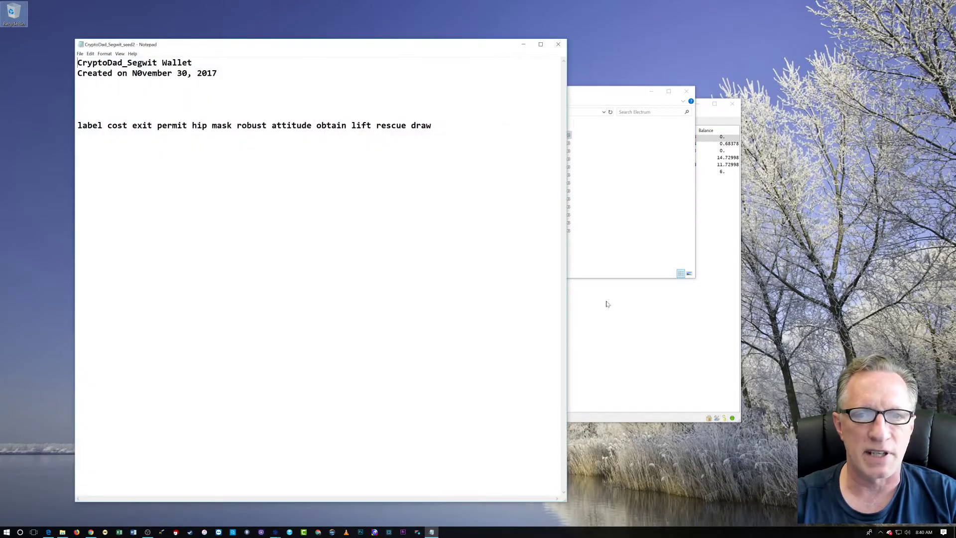
left_click_drag(431, 125, 77, 126)
right_click(137, 127)
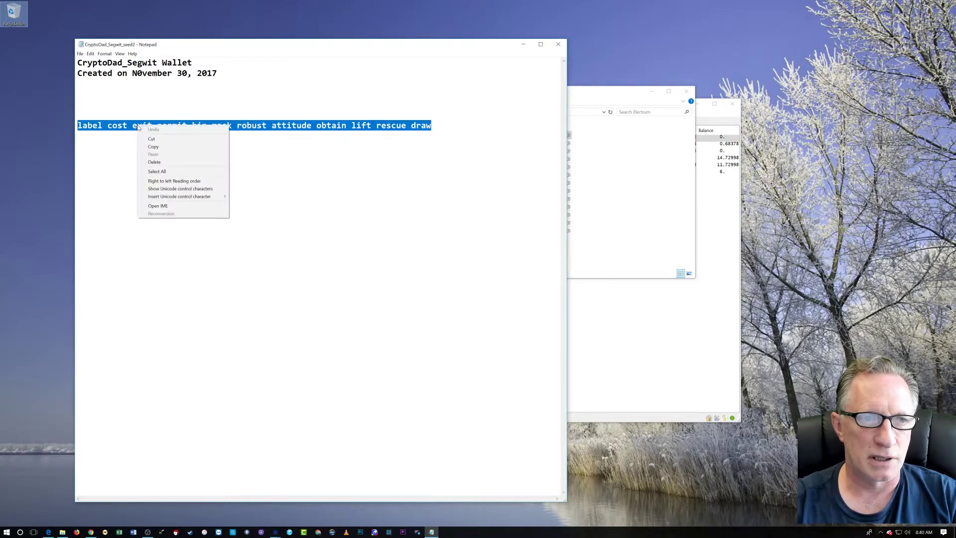
left_click(161, 148)
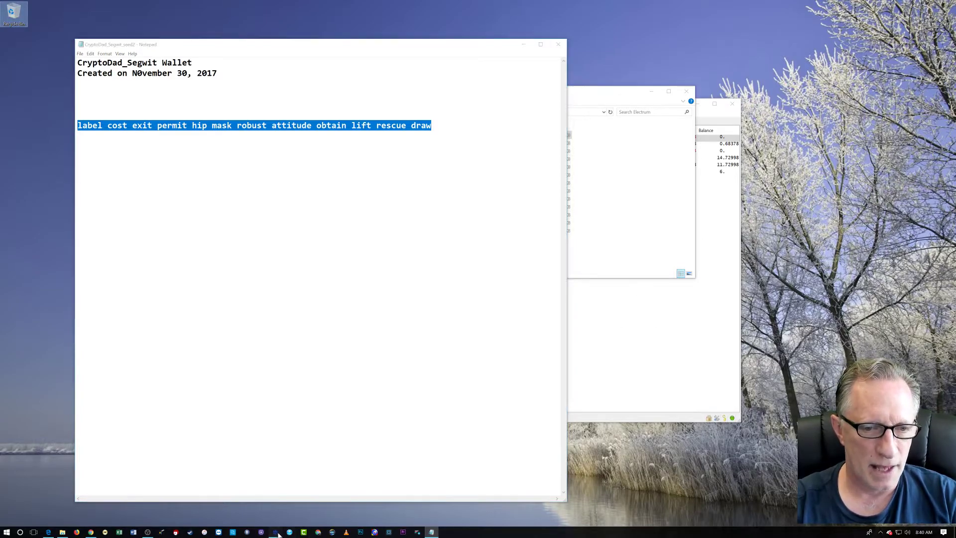
Step: Paste the copied seed words into the wizard's Confirm Seed box
mouse_move(275, 531)
left_click(321, 508)
right_click(453, 254)
left_click(470, 291)
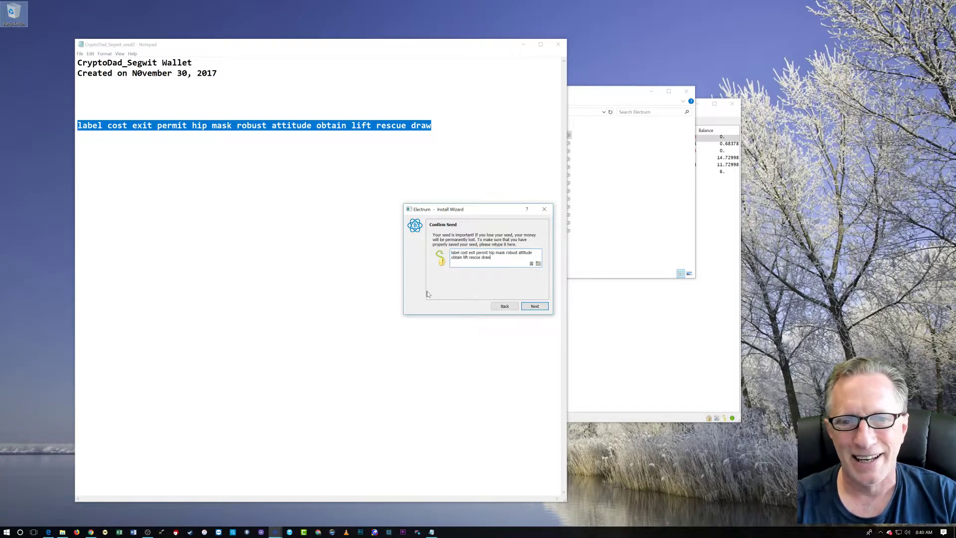
Step: Give the CryptoDad_Segwit wallet a password with wallet file encryption enabled and finish creating it
left_click(534, 306)
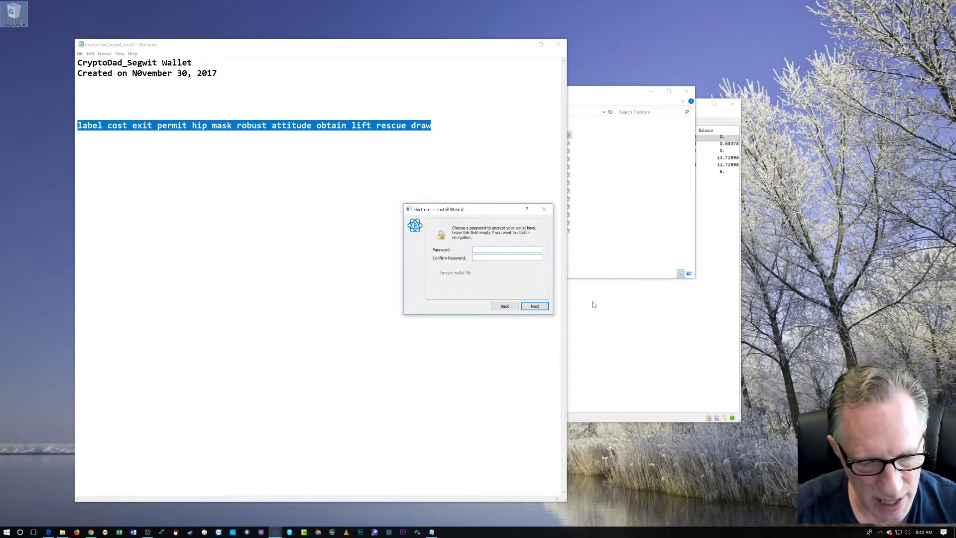
type("aaaaaaaa")
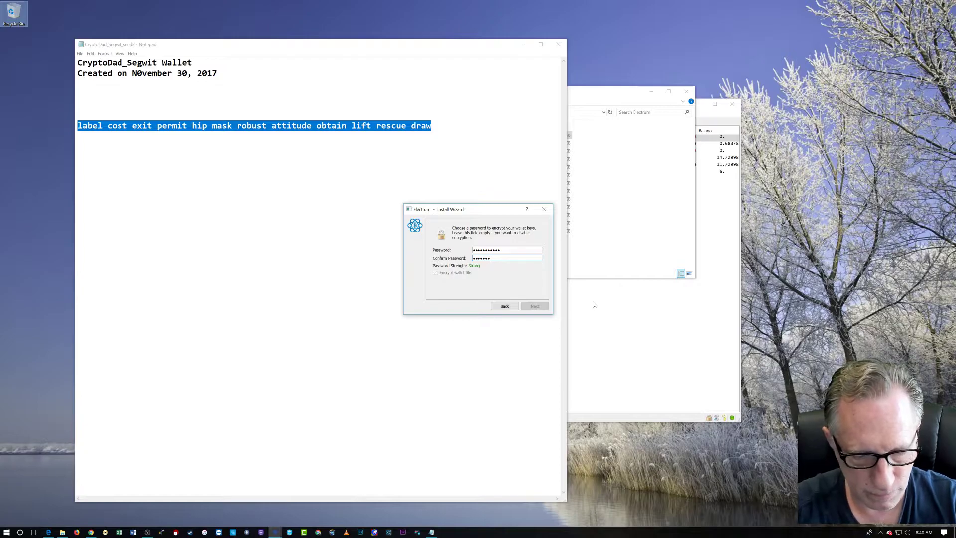
type("aa")
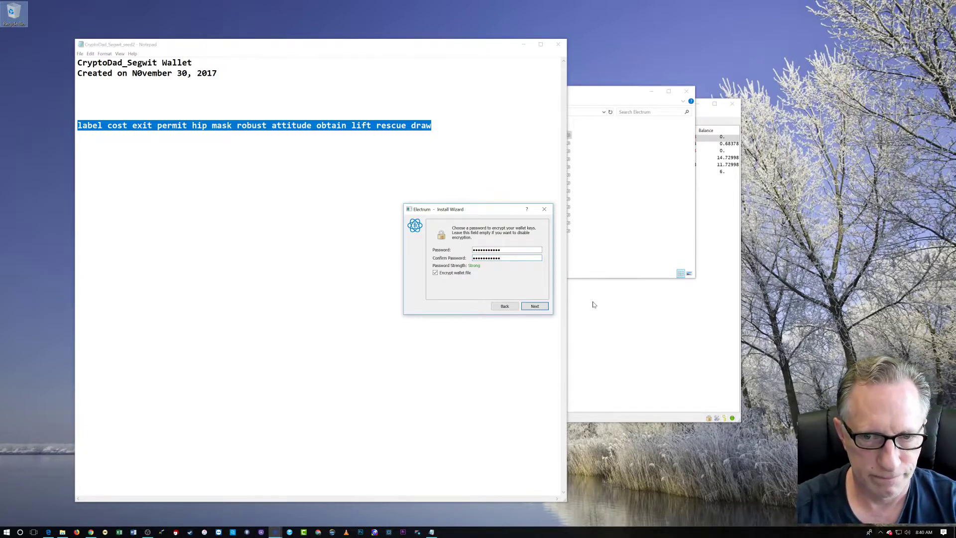
left_click(537, 308)
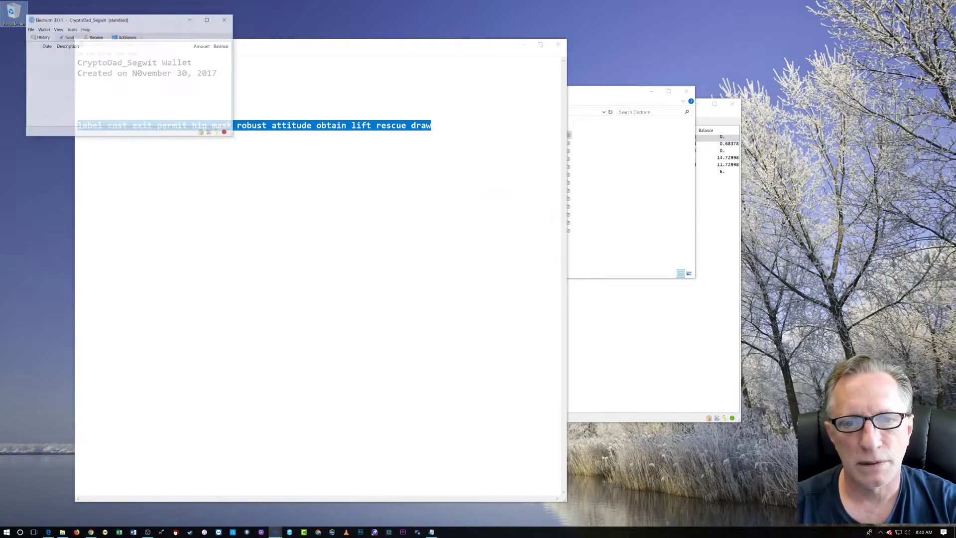
Step: Close the seed note and Electrum folder, then place the enlarged Segwit wallet over the older wallet
left_click(558, 44)
left_click(686, 91)
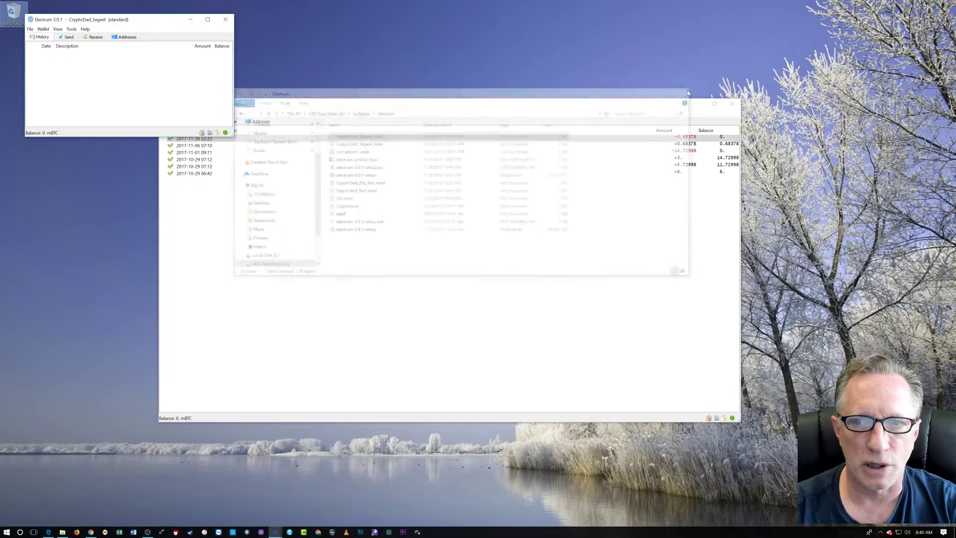
left_click_drag(600, 109, 644, 120)
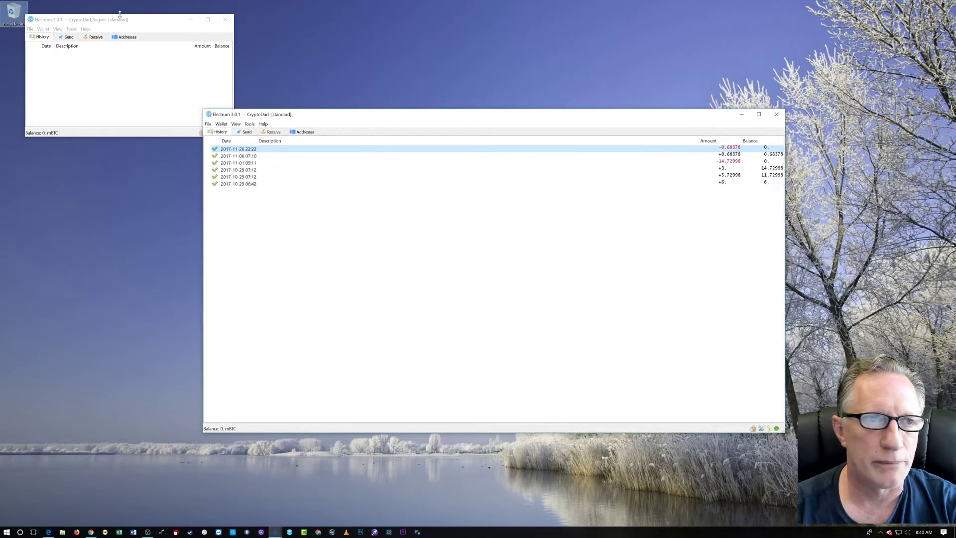
left_click_drag(122, 20, 316, 125)
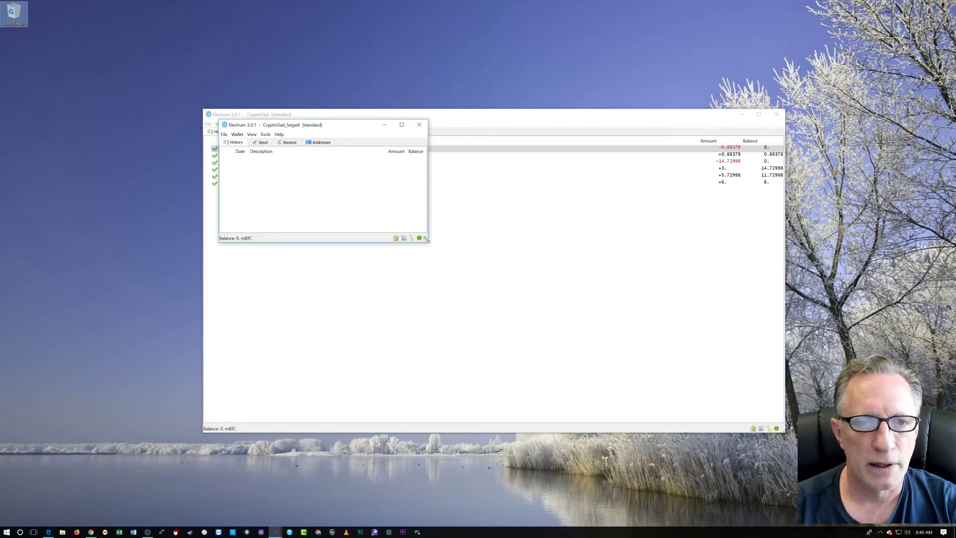
left_click_drag(427, 241, 747, 410)
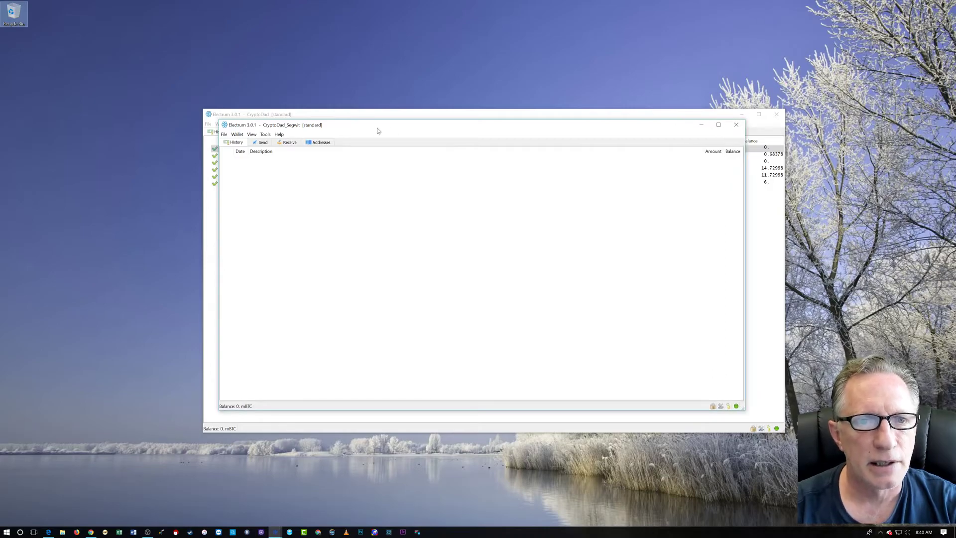
mouse_move(375, 128)
left_mouse_down()
mouse_move(384, 133)
mouse_move(380, 116)
left_mouse_up()
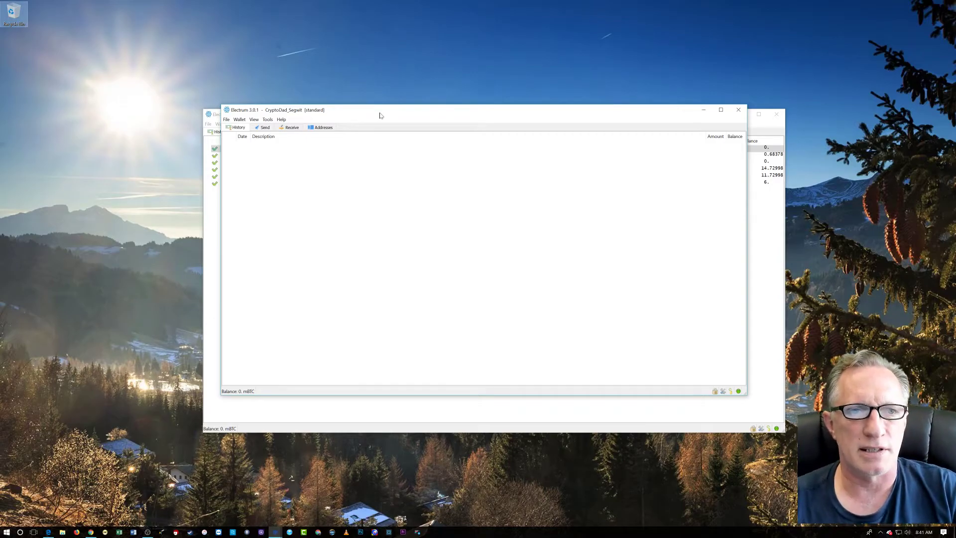
Step: Check in Wallet > Information that the script type is p2wpkh, then close it
left_click(240, 121)
left_click(253, 128)
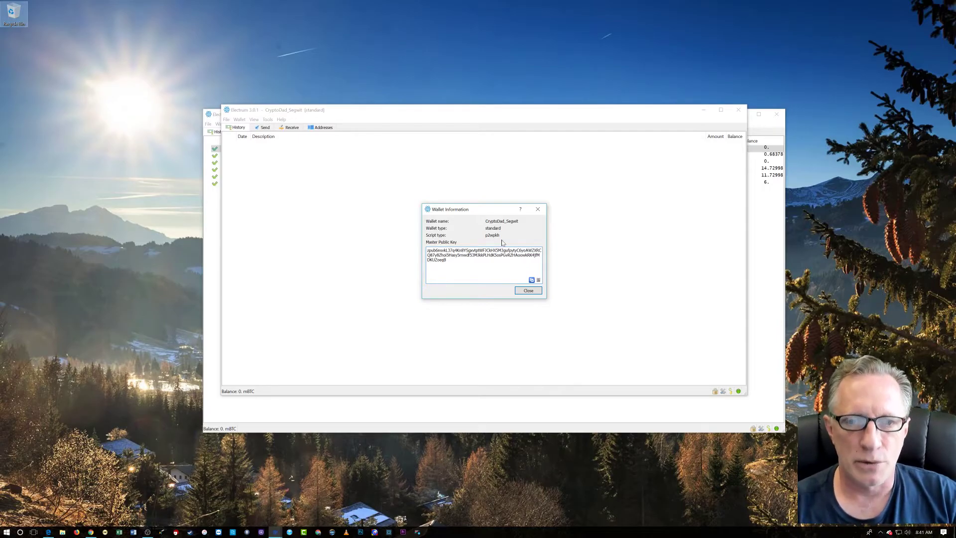
left_click(528, 290)
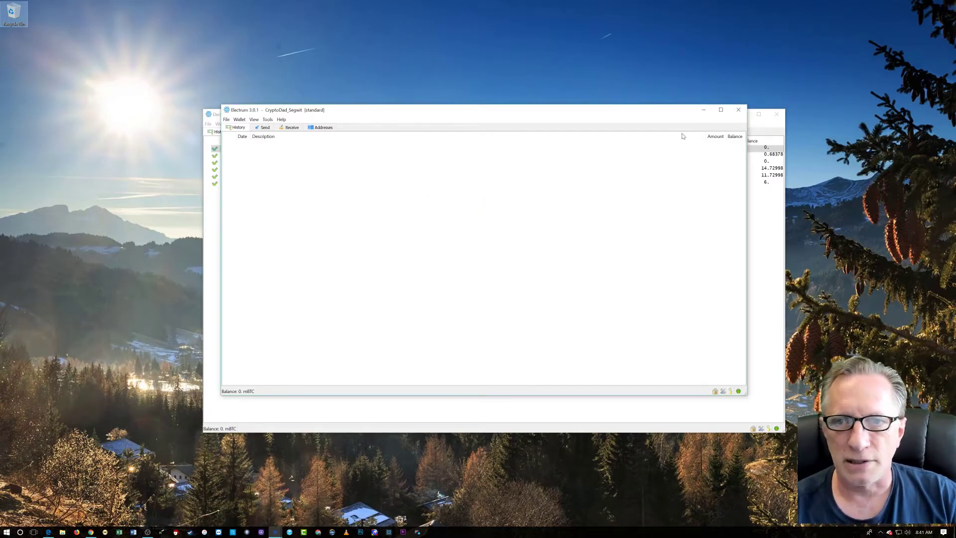
Step: Minimize the new Segwit wallet and the older CryptoDad wallet windows
left_click(703, 110)
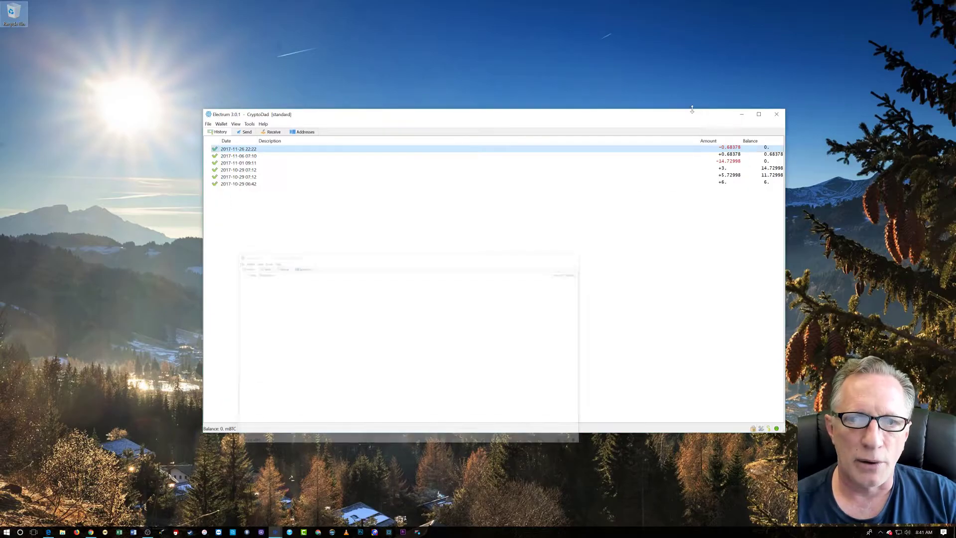
left_click(741, 116)
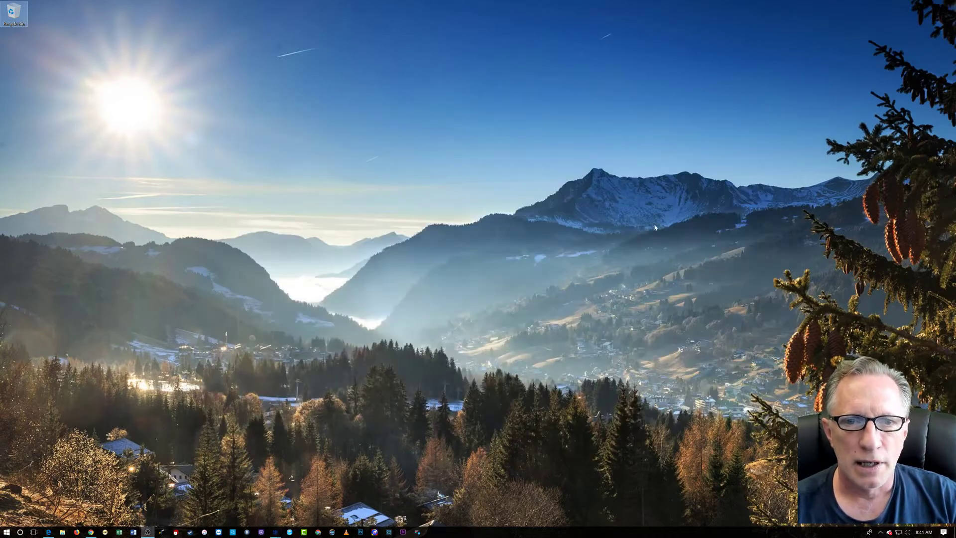